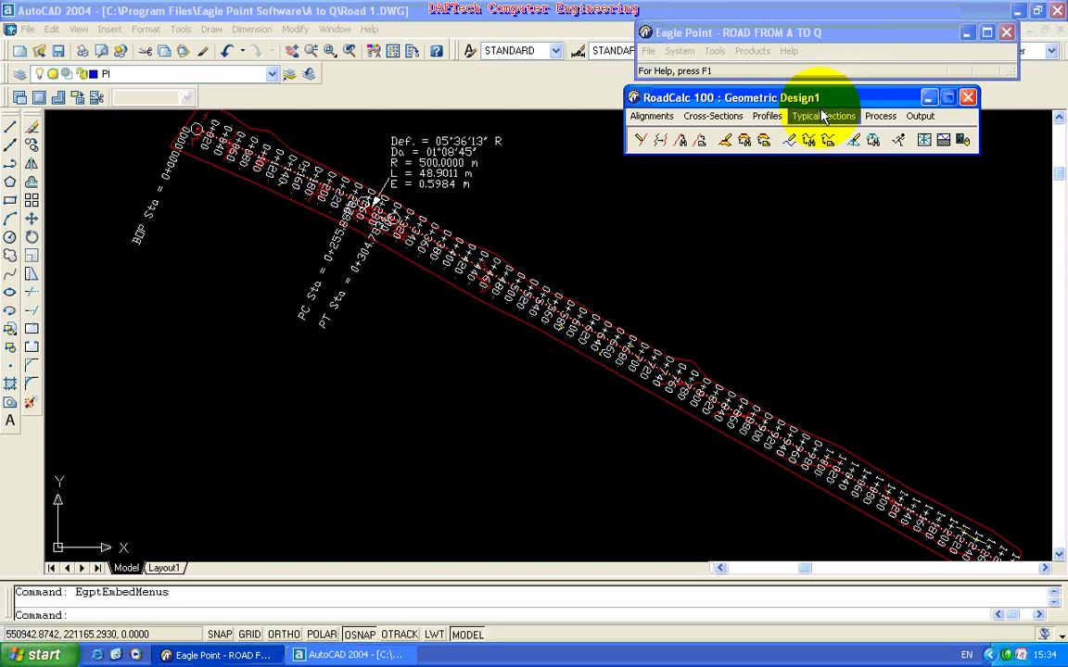
# Step: Create a new typical section named DS-6 with the description Template
pyautogui.click(822, 124)
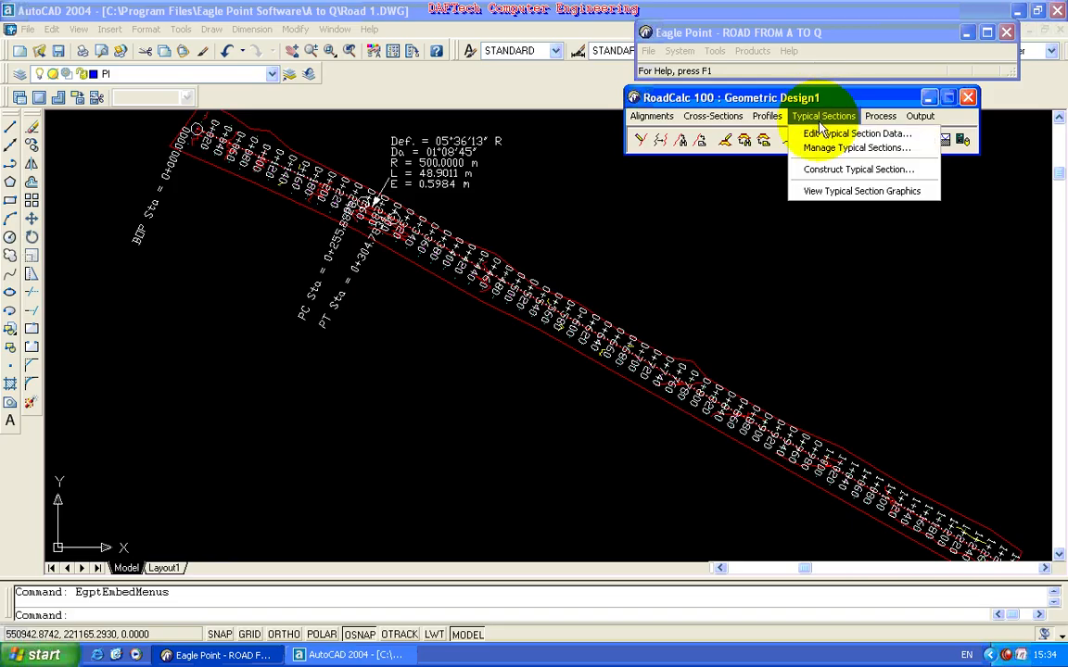
pyautogui.click(821, 193)
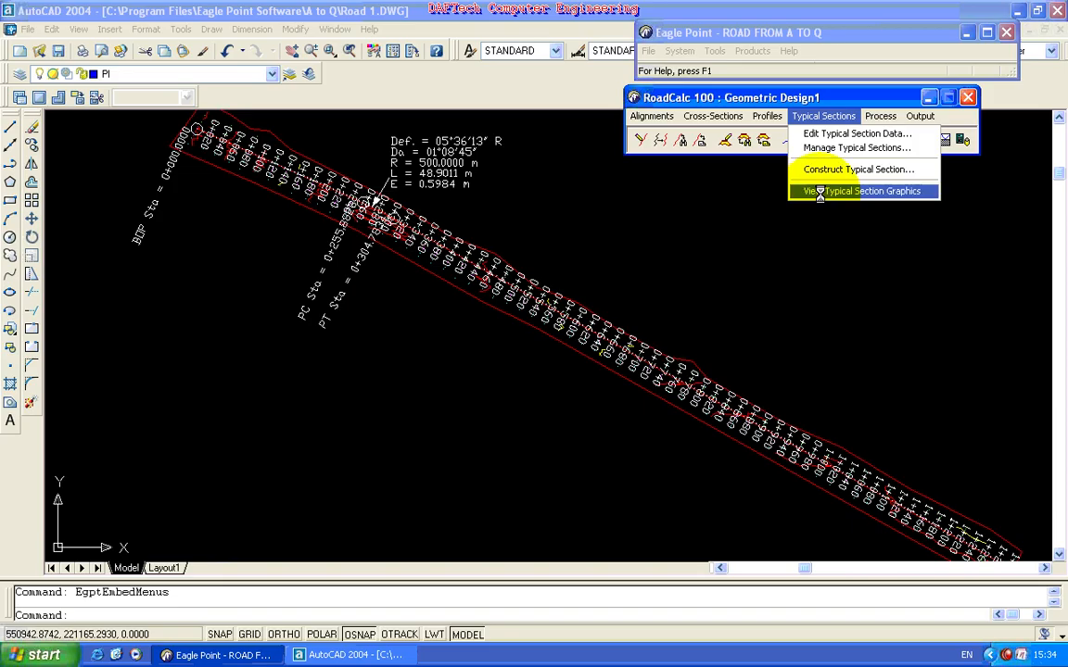
pyautogui.click(829, 147)
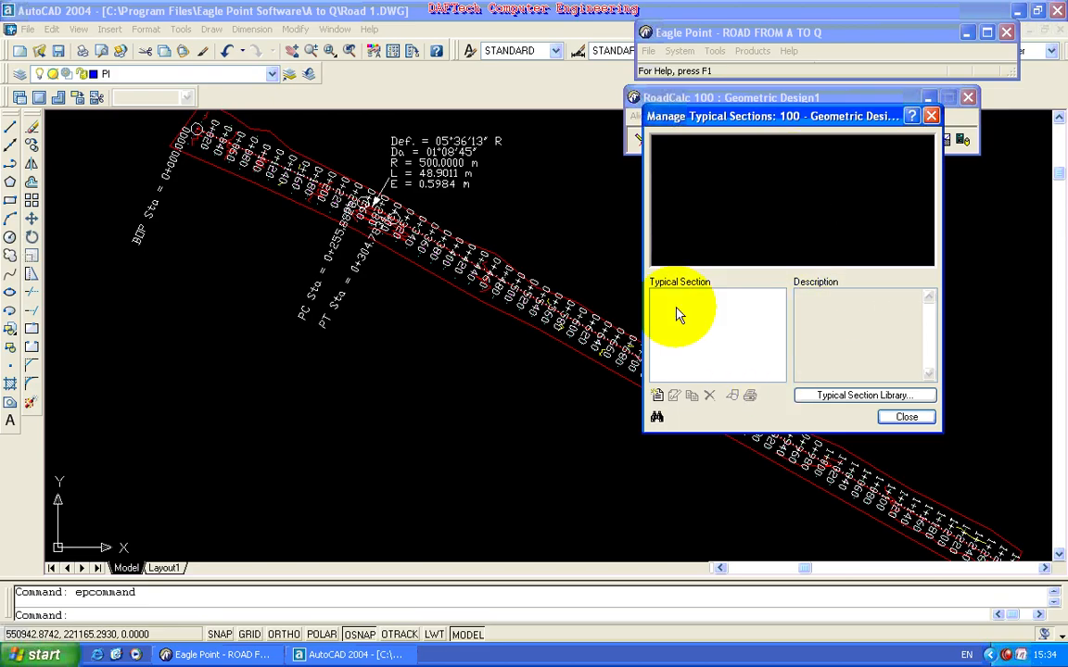
pyautogui.click(656, 397)
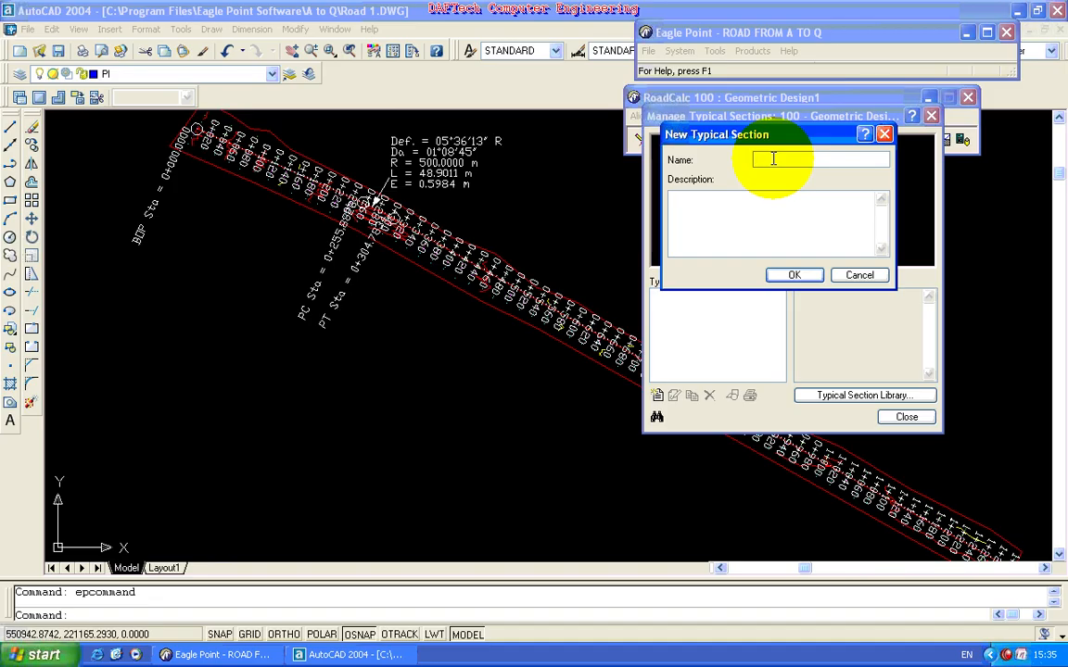
pyautogui.write('DS-6')
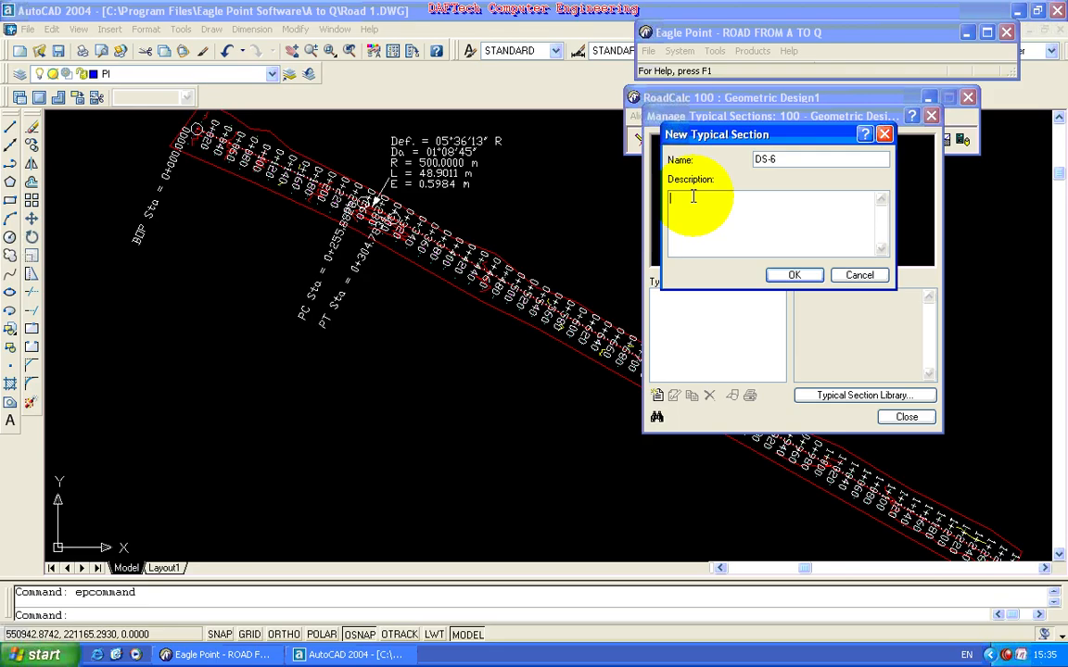
pyautogui.click(692, 196)
pyautogui.write('Template')
pyautogui.click(783, 279)
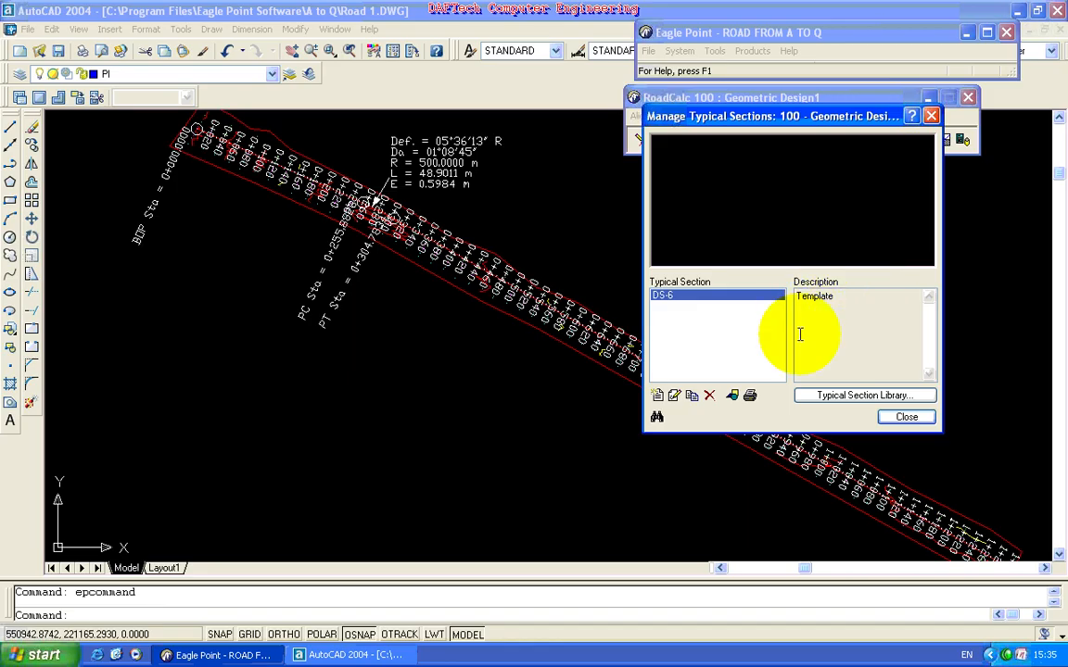
pyautogui.click(917, 418)
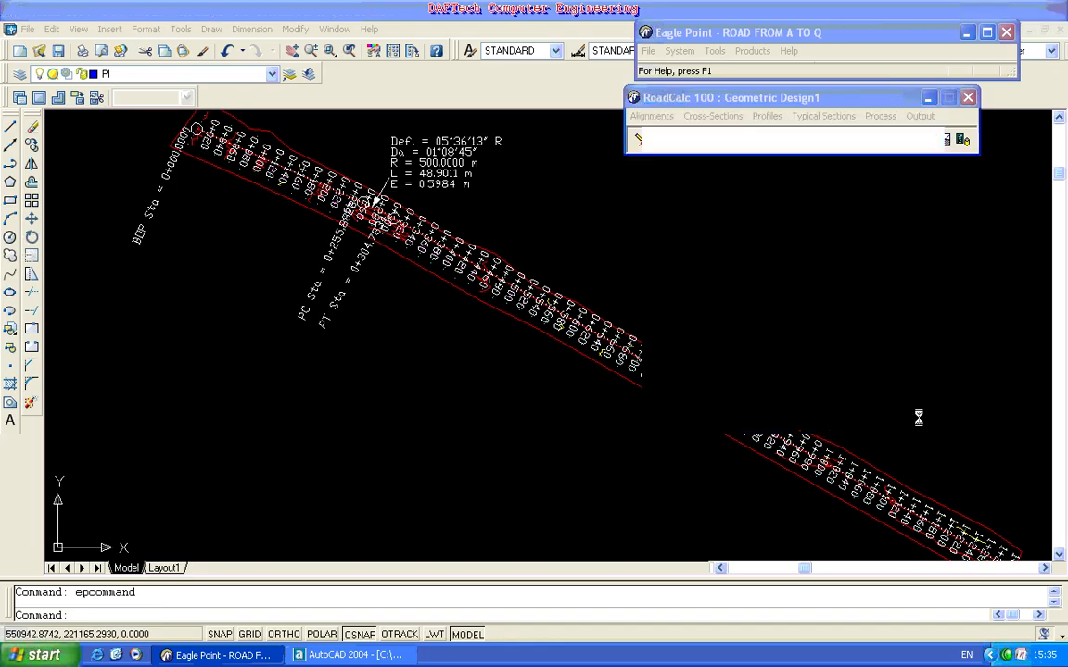
# Step: Open the typical section graphics for DS-6
pyautogui.click(821, 119)
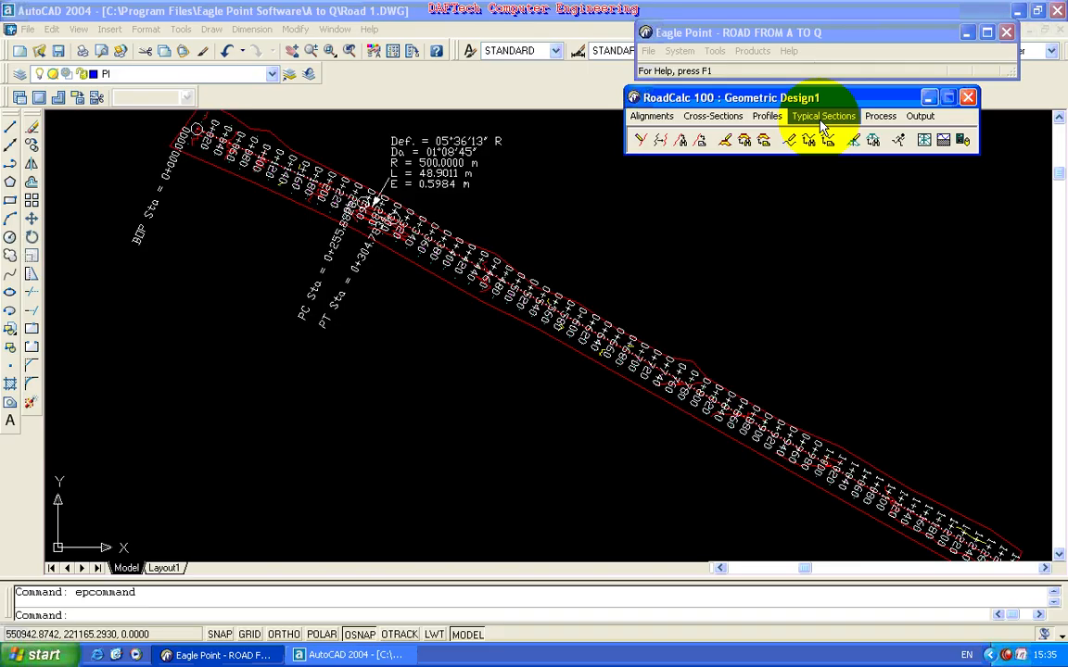
pyautogui.click(821, 119)
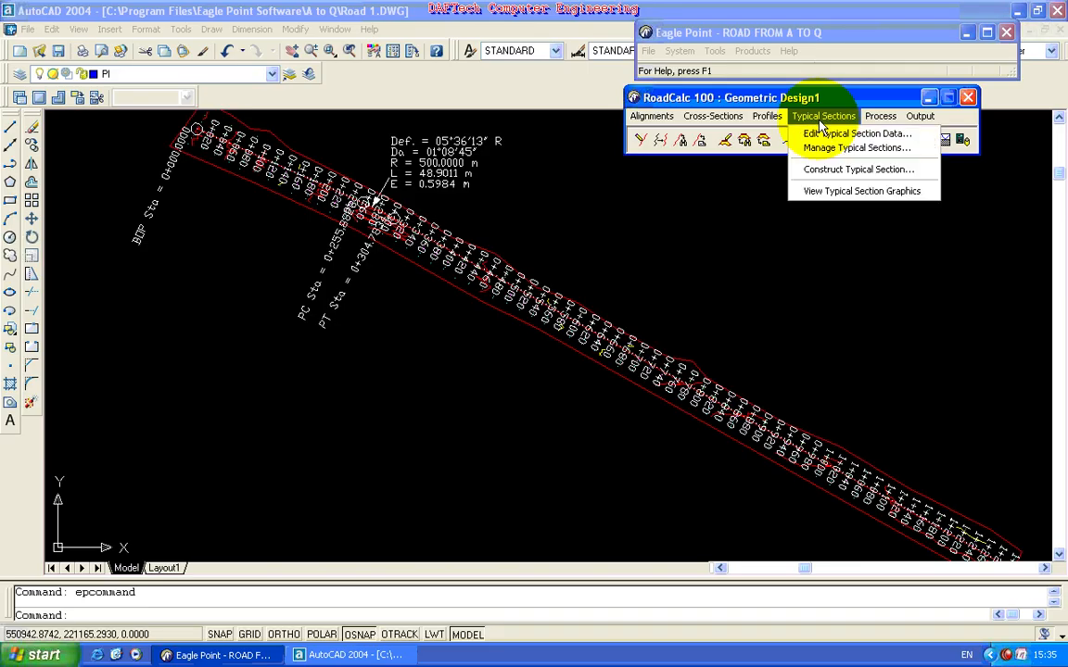
pyautogui.click(861, 191)
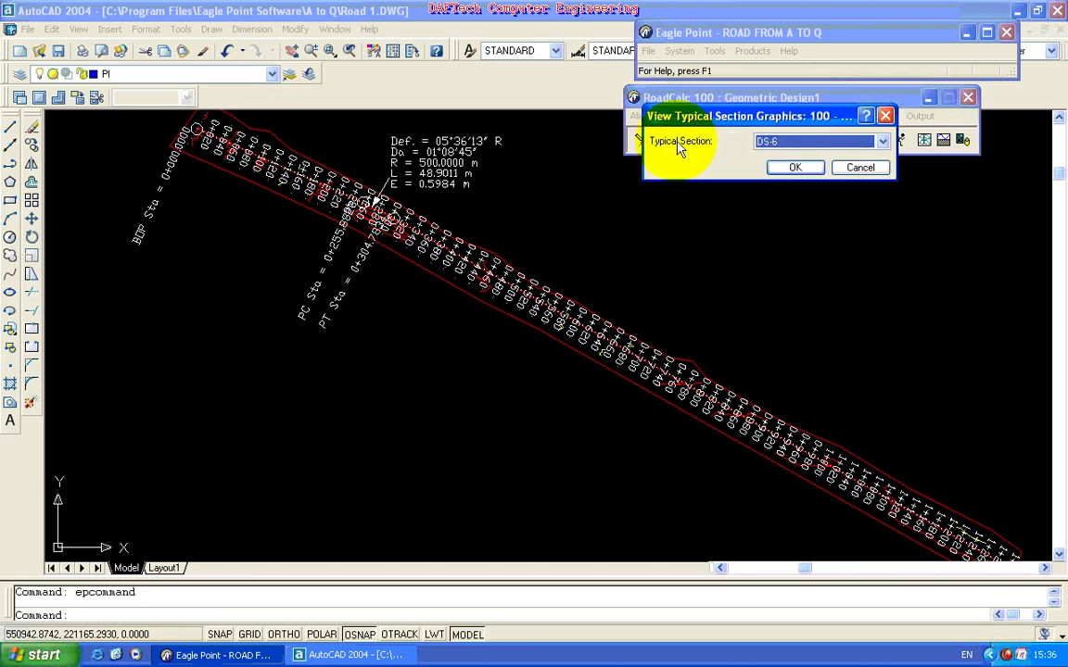
pyautogui.click(795, 147)
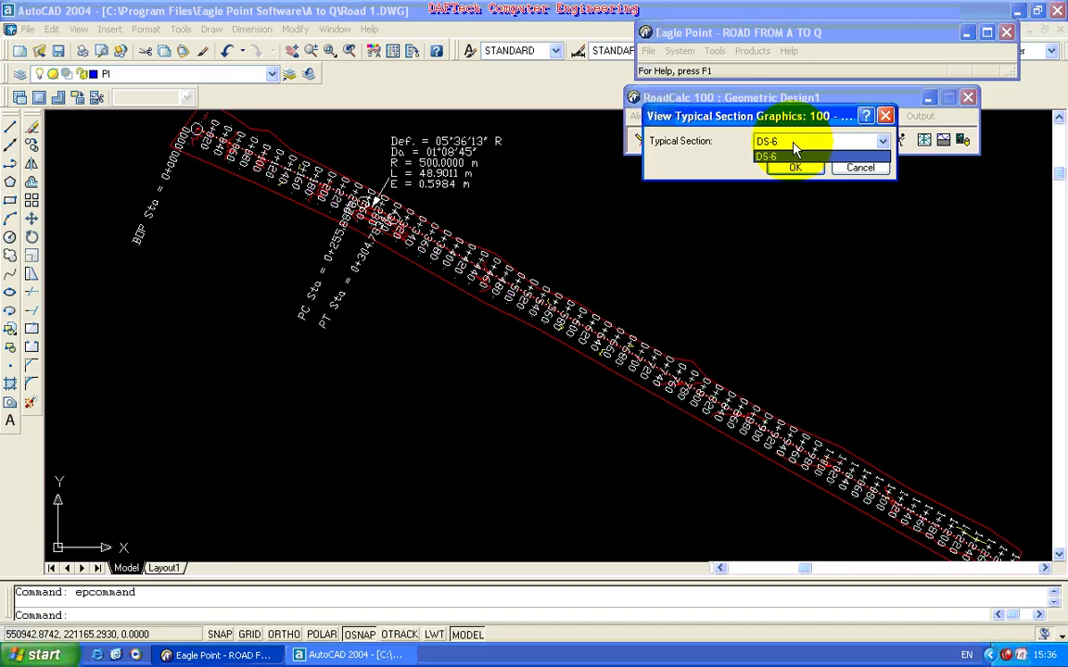
pyautogui.click(793, 143)
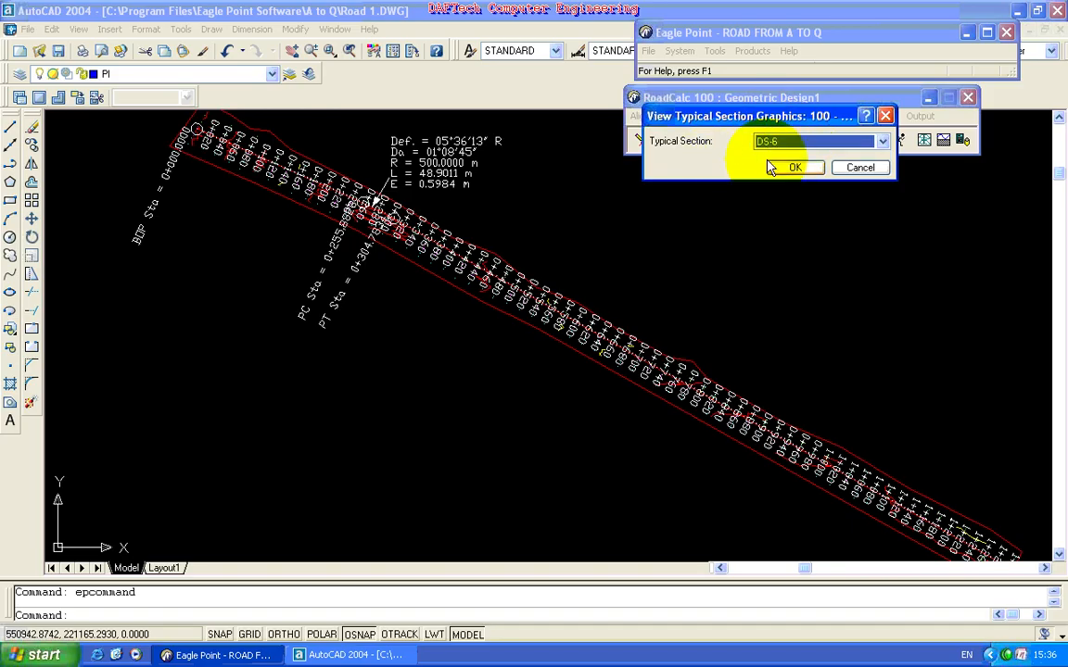
pyautogui.click(792, 168)
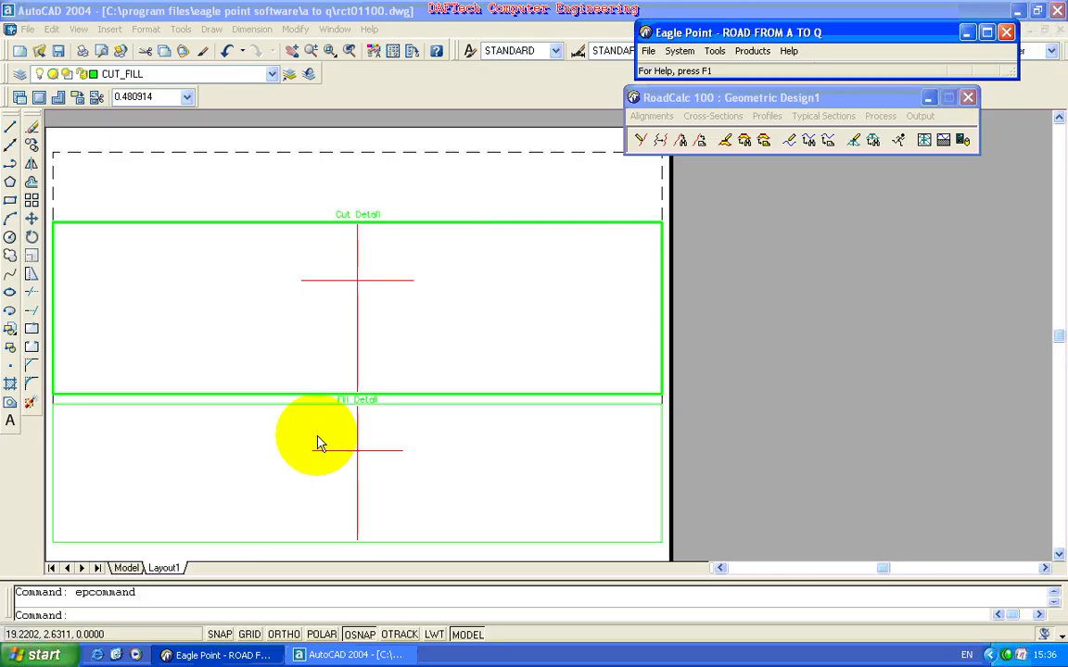
# Step: Switch the typical section drawing from the layout to model space, showing the origin axes
pyautogui.click(127, 568)
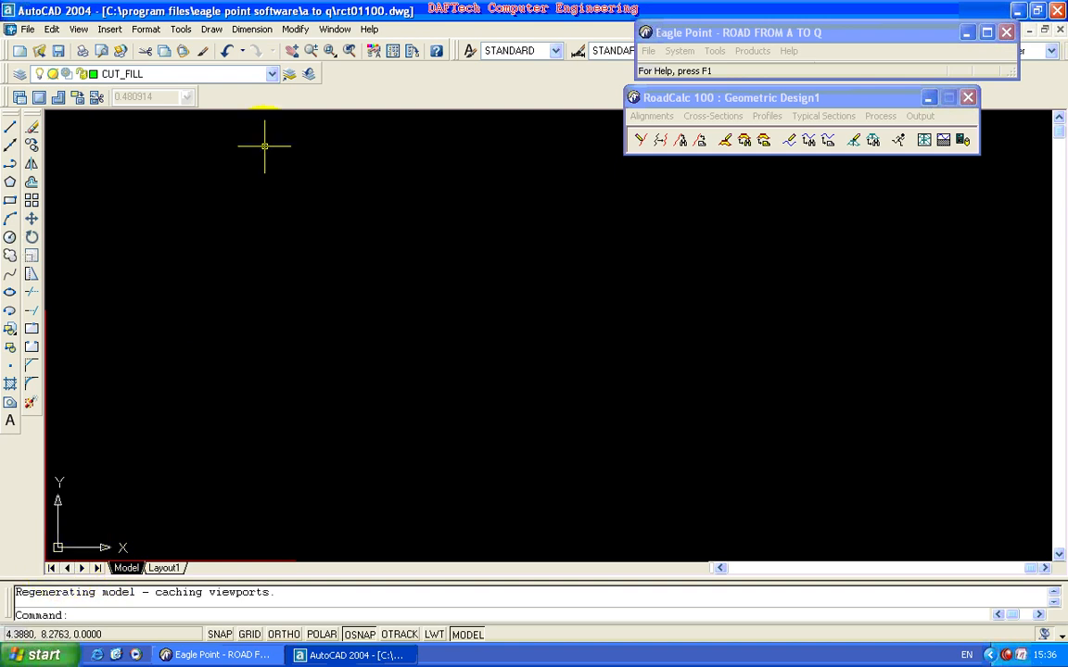
pyautogui.click(293, 53)
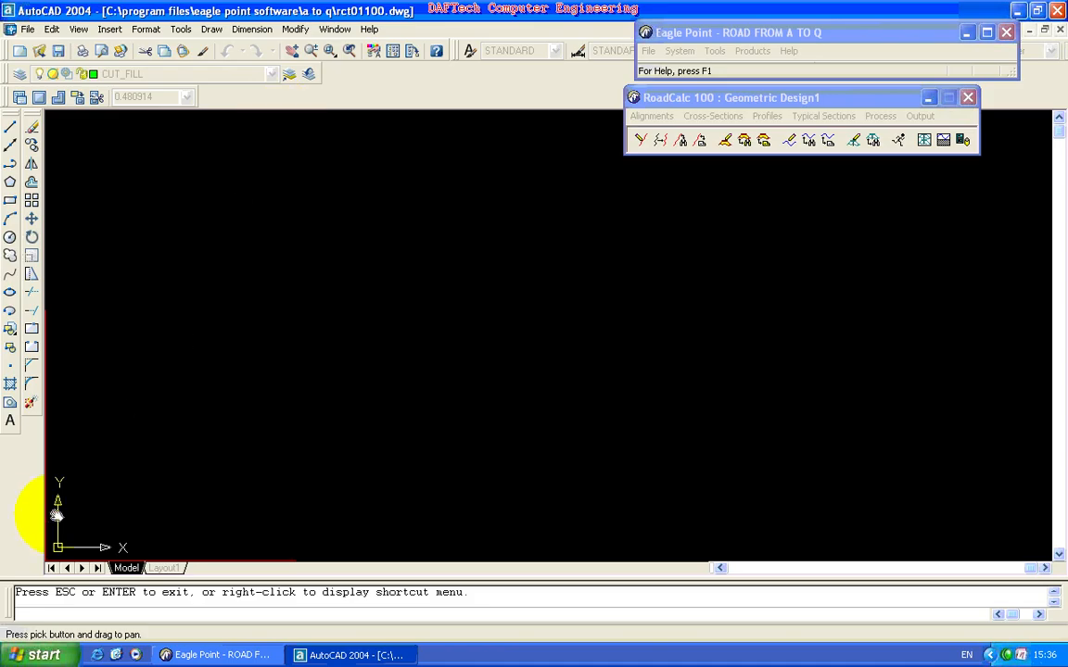
pyautogui.moveTo(52, 553)
pyautogui.mouseDown()
pyautogui.moveTo(219, 357)
pyautogui.moveTo(262, 263)
pyautogui.moveTo(268, 215)
pyautogui.mouseUp()
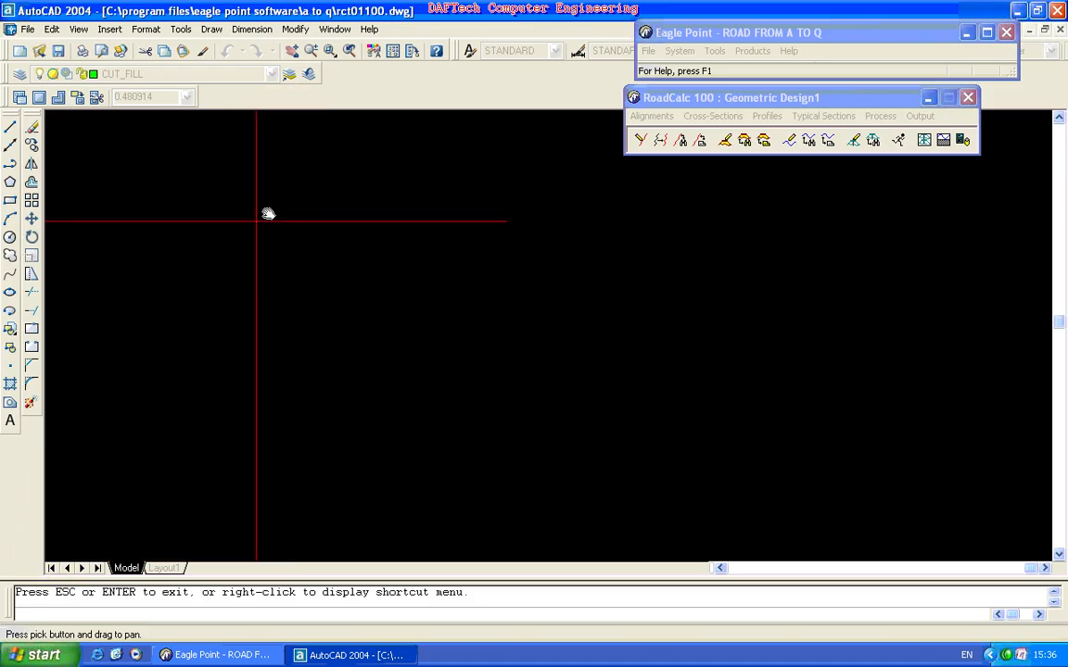
pyautogui.rightClick(268, 214)
pyautogui.click(262, 196)
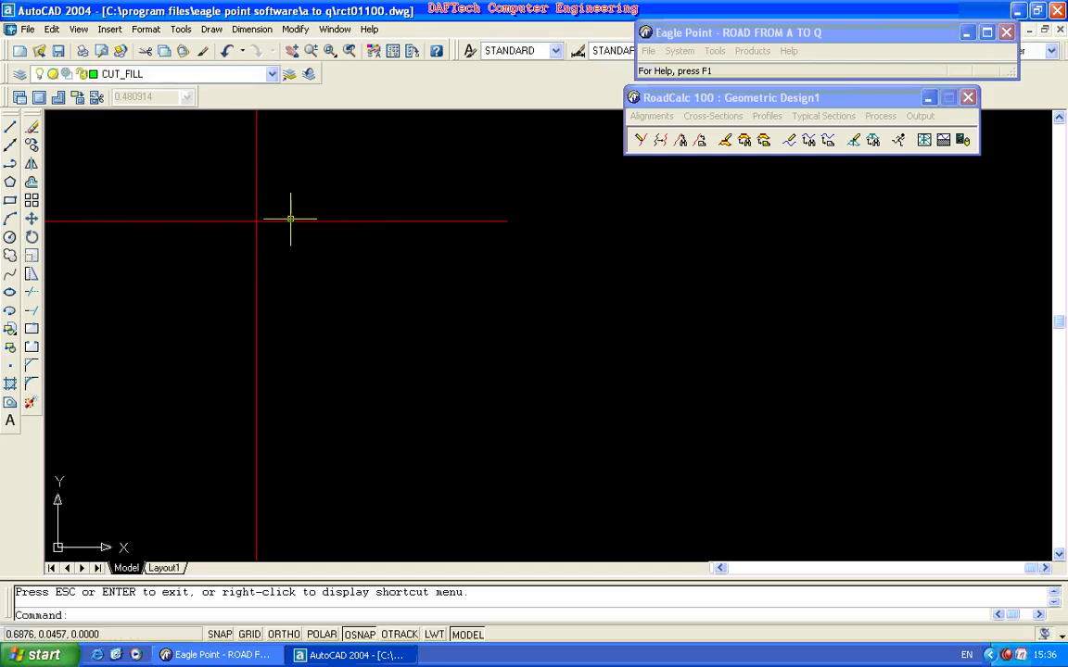
# Step: Construct the first surface line of DS-6 from the origin using the XS option, with dX 3.5 and slope -4
pyautogui.click(837, 118)
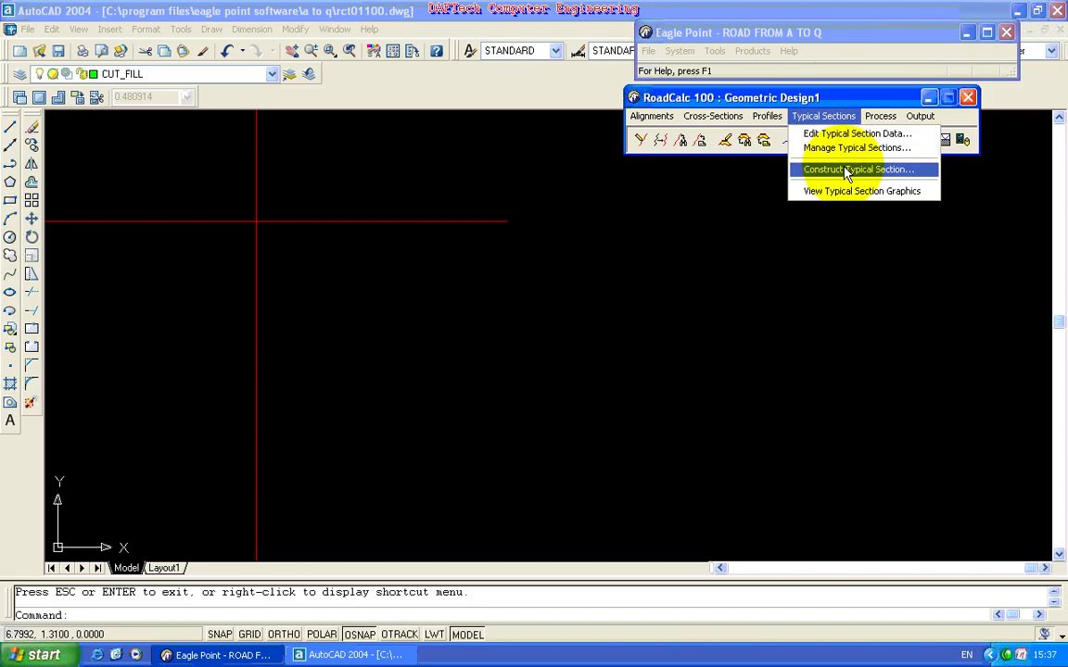
pyautogui.click(846, 172)
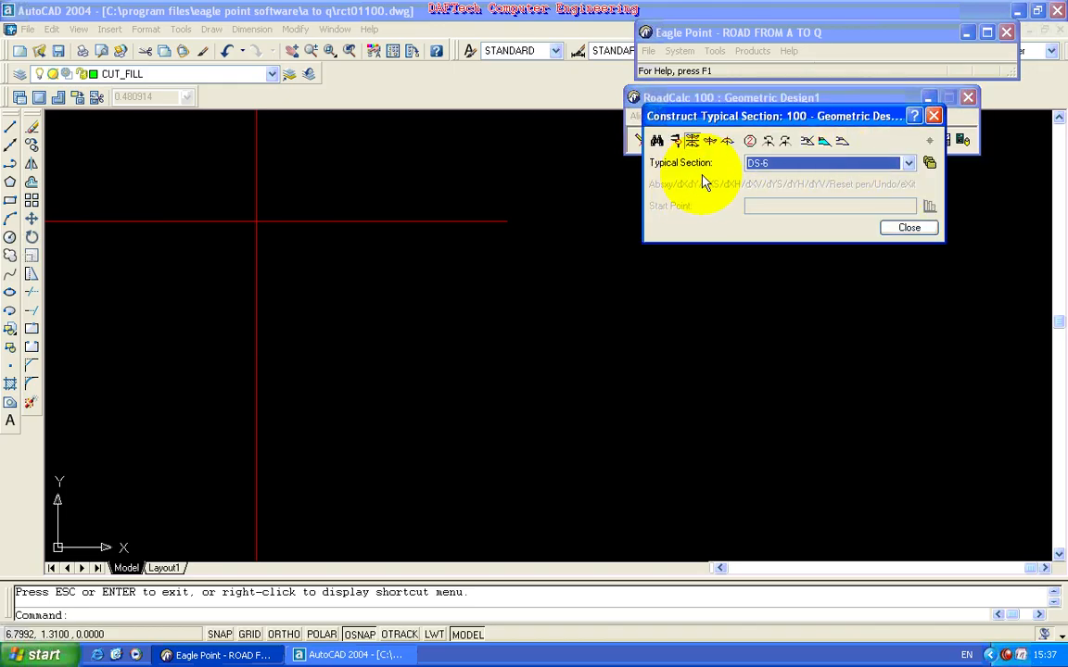
pyautogui.click(797, 167)
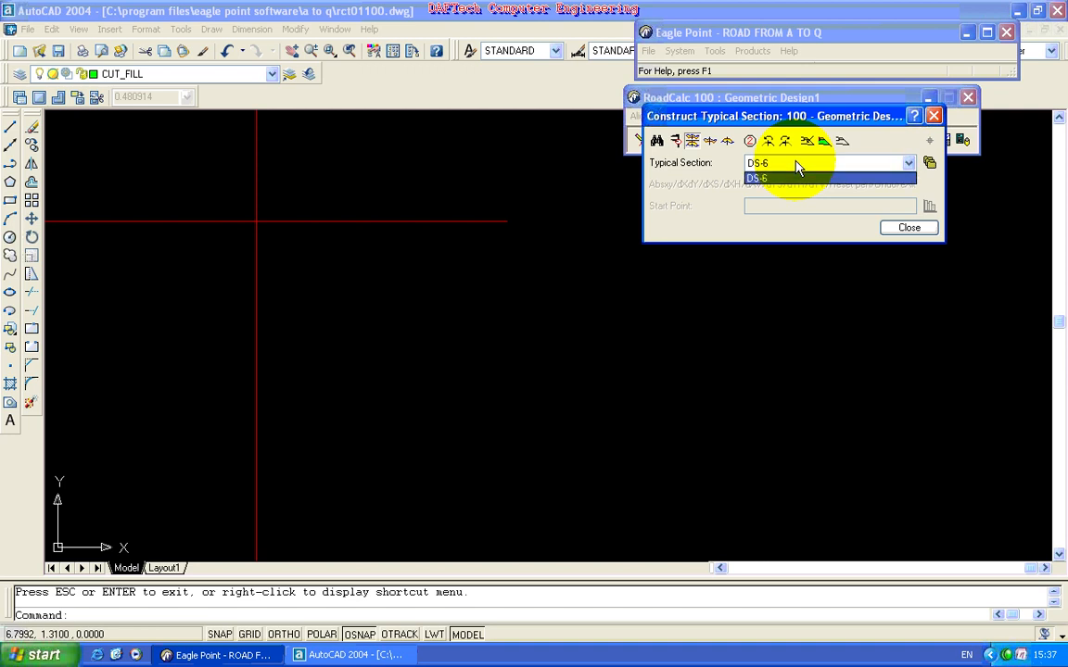
pyautogui.click(797, 167)
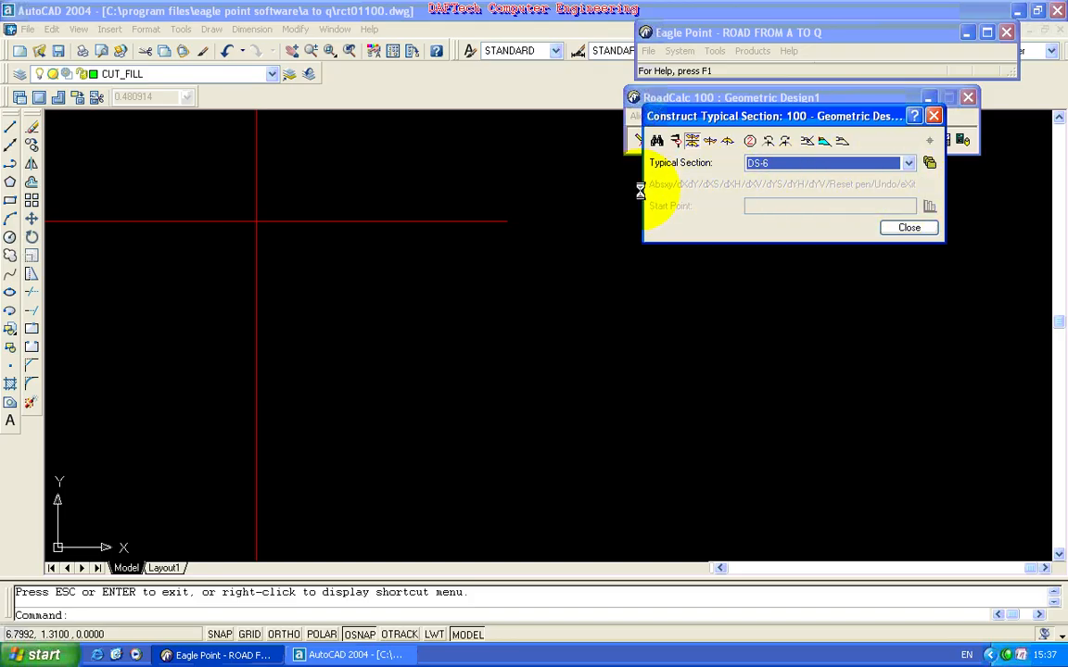
pyautogui.click(676, 141)
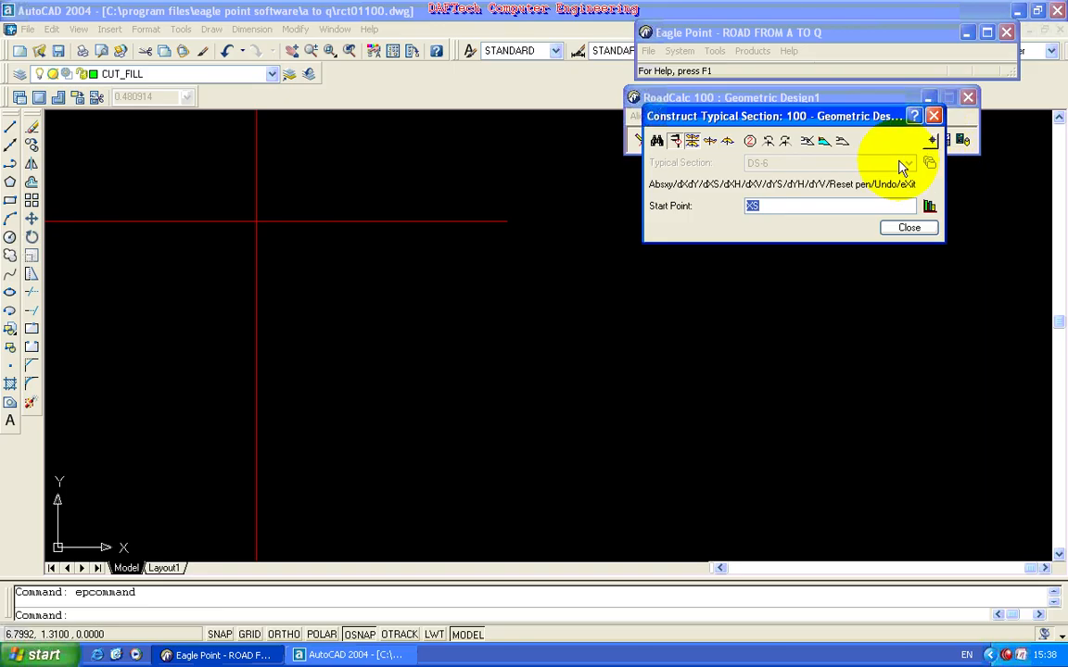
pyautogui.click(767, 207)
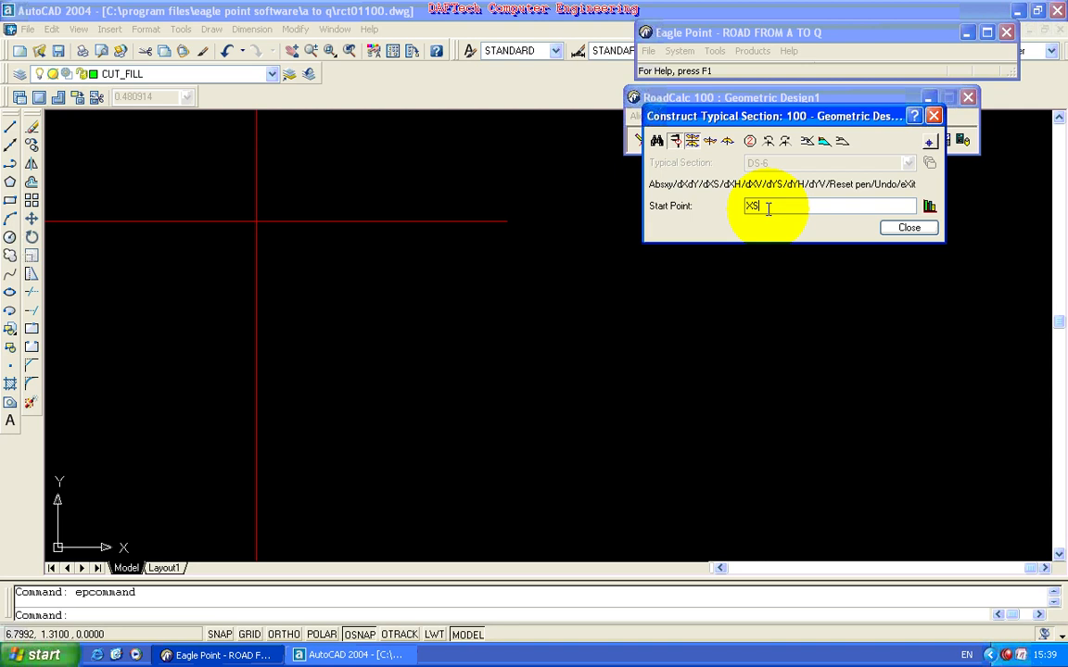
pyautogui.press('Return')
pyautogui.write('3.5')
pyautogui.press('Return')
pyautogui.write('-4')
pyautogui.press('Return')
pyautogui.press('Return')
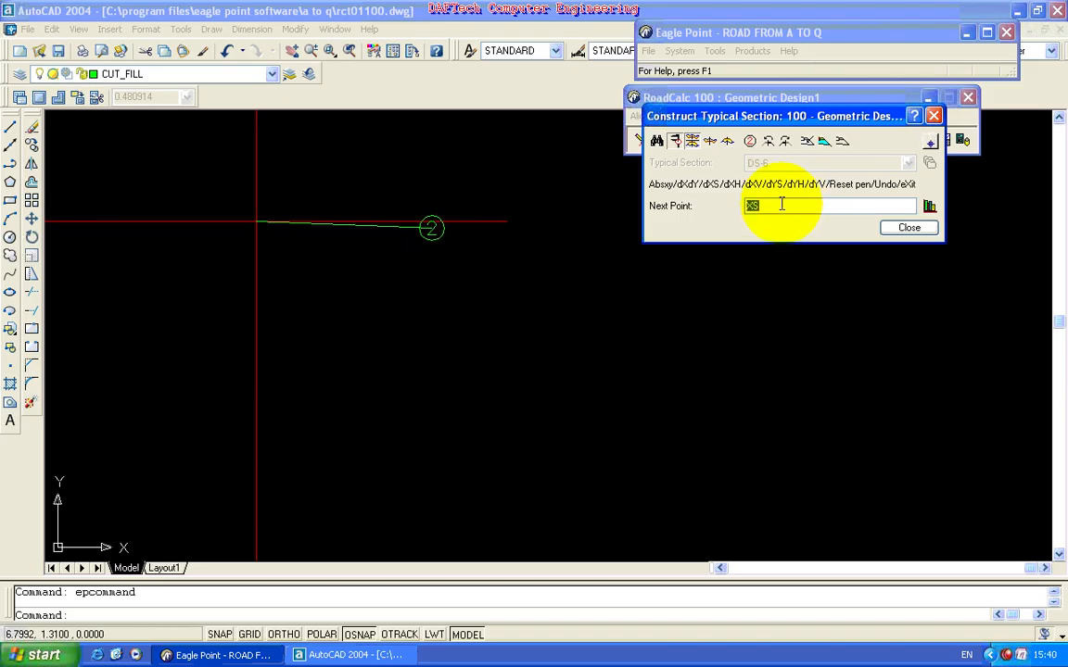
# Step: Add the outer side slope from the end of the surface line using the YH option, with dY -0.4025 and slope 2
pyautogui.write('yh')
pyautogui.press('Return')
pyautogui.write('-0.4025')
pyautogui.press('Return')
pyautogui.write('2')
pyautogui.press('Return')
pyautogui.press('Return')
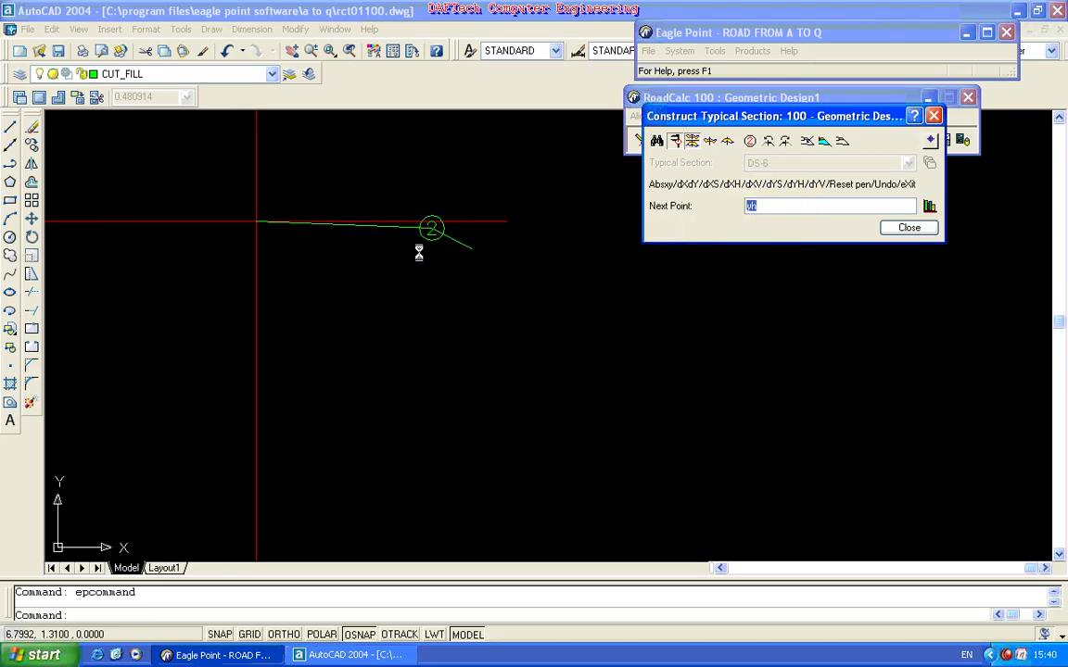
# Step: Draw the underside line back to the centreline with an absolute XY point, and exit the surface construction
pyautogui.click(753, 206)
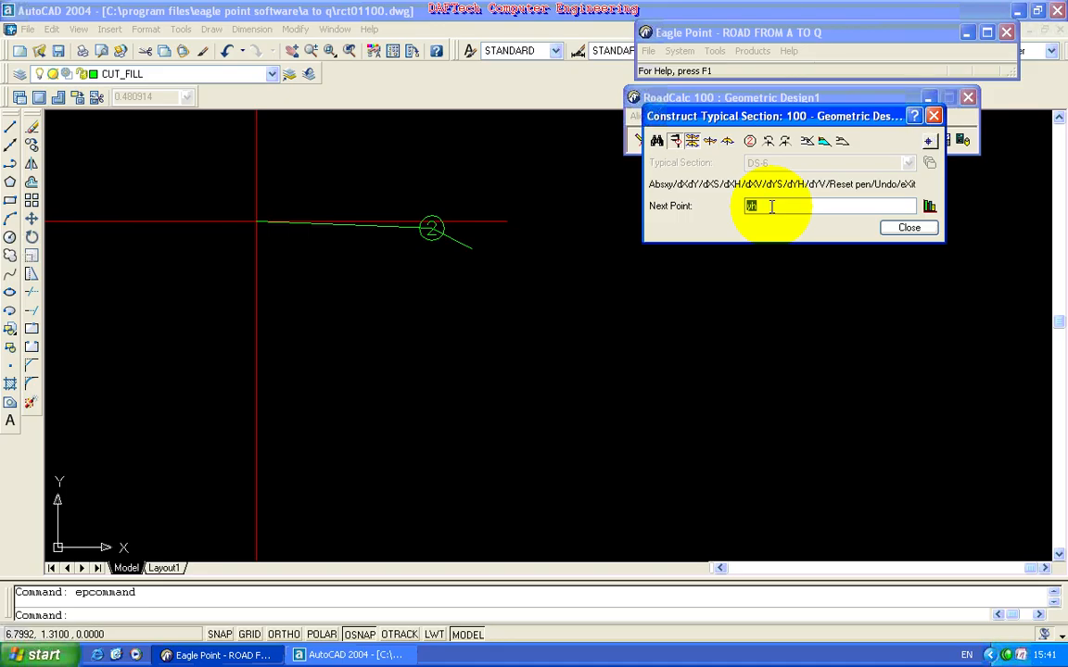
pyautogui.write('a')
pyautogui.press('Return')
pyautogui.press('Return')
pyautogui.press('Return')
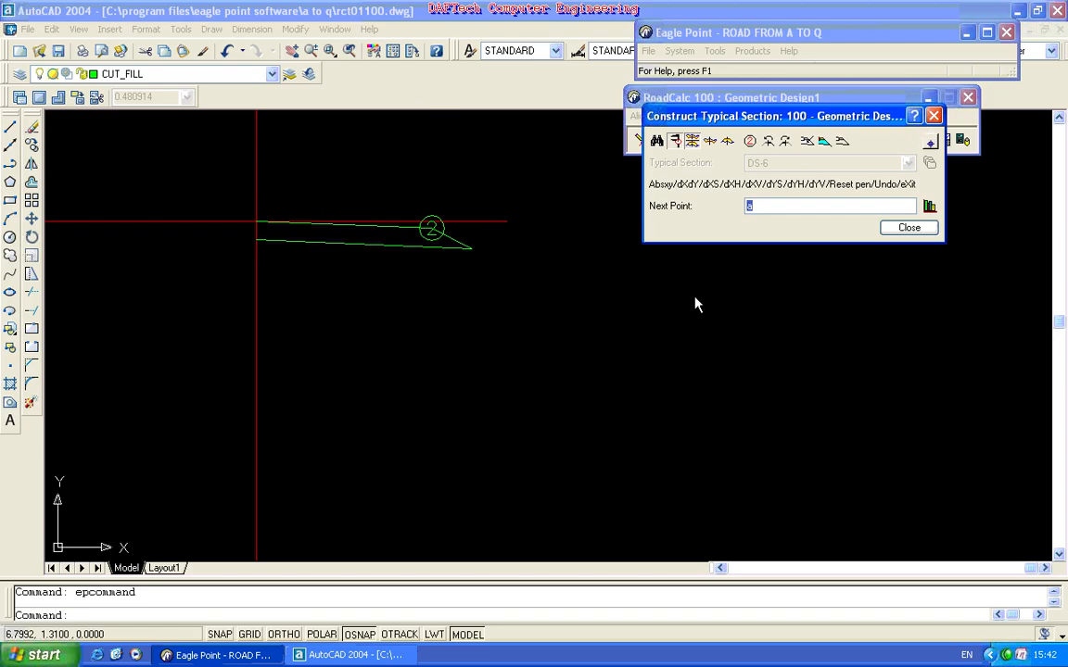
pyautogui.click(753, 213)
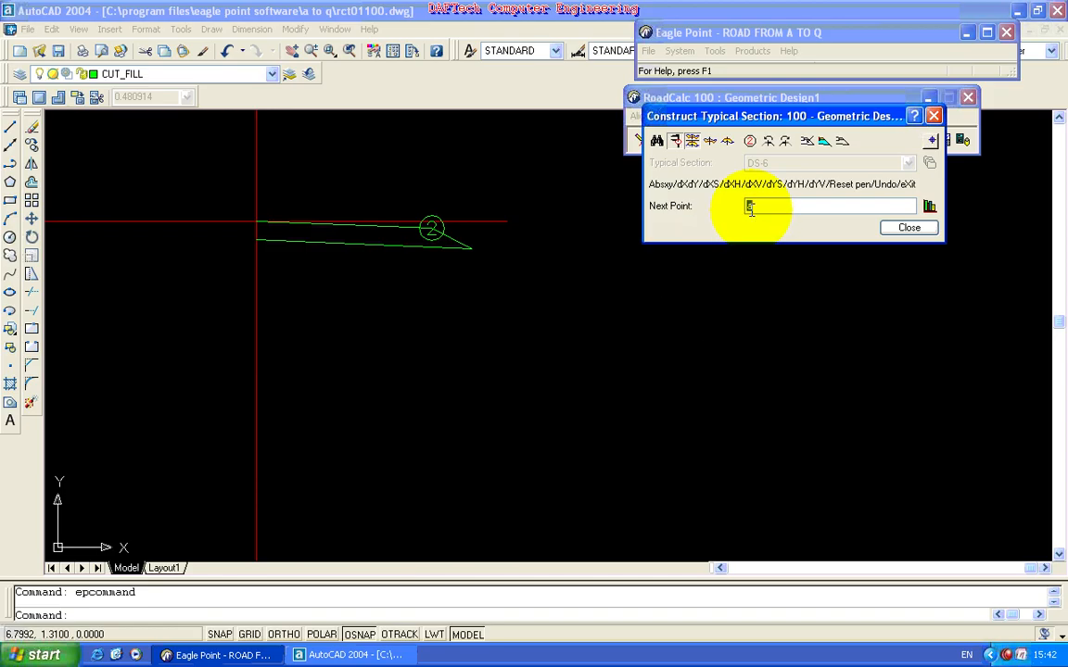
pyautogui.write('x')
pyautogui.press('Return')
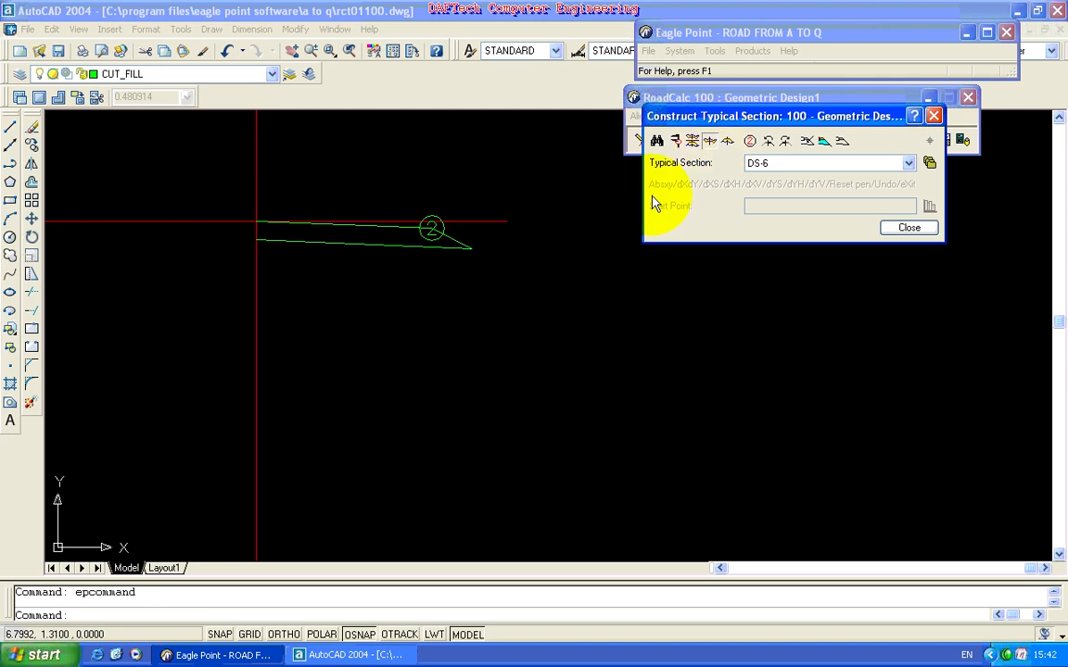
# Step: Start another construction line at the lower outer corner of the pavement outline, with PT code 0
pyautogui.click(675, 140)
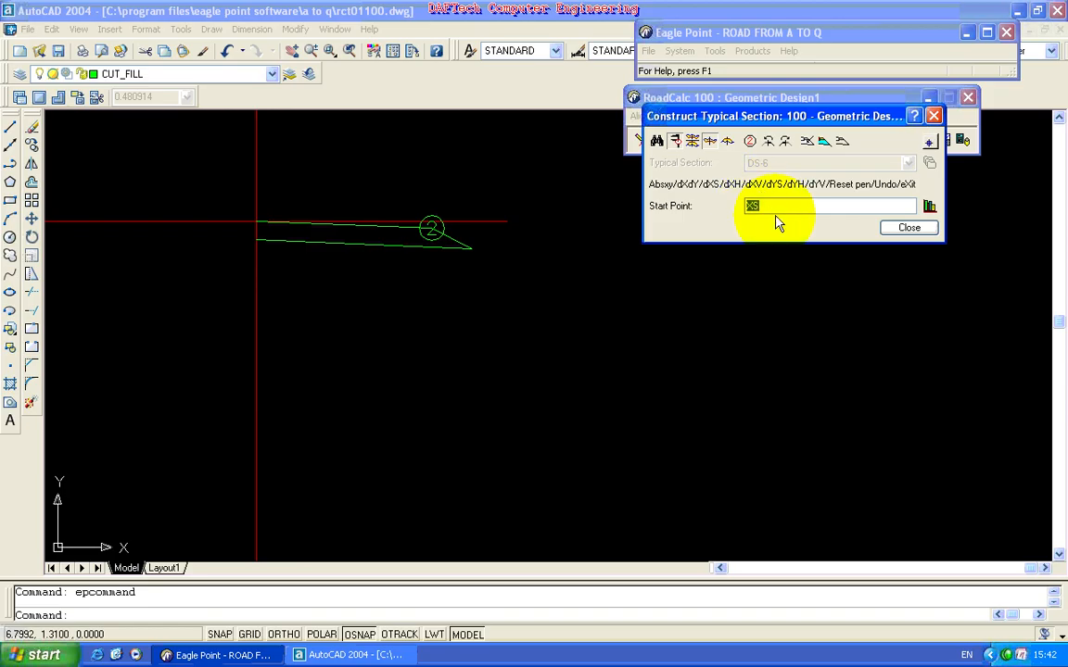
pyautogui.click(931, 143)
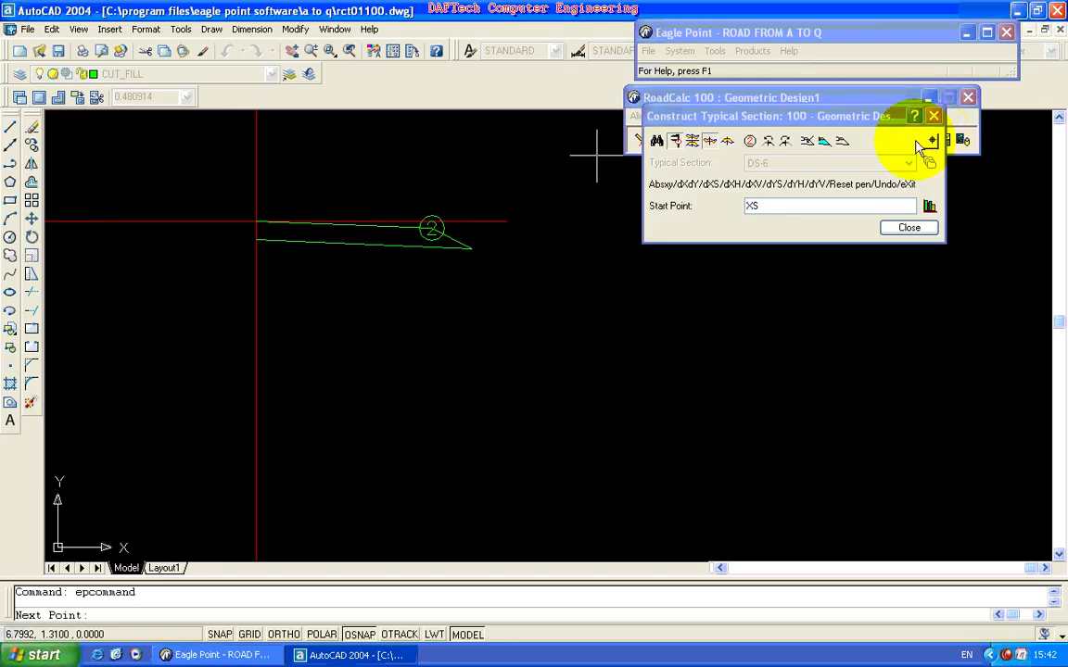
pyautogui.click(472, 248)
pyautogui.click(712, 230)
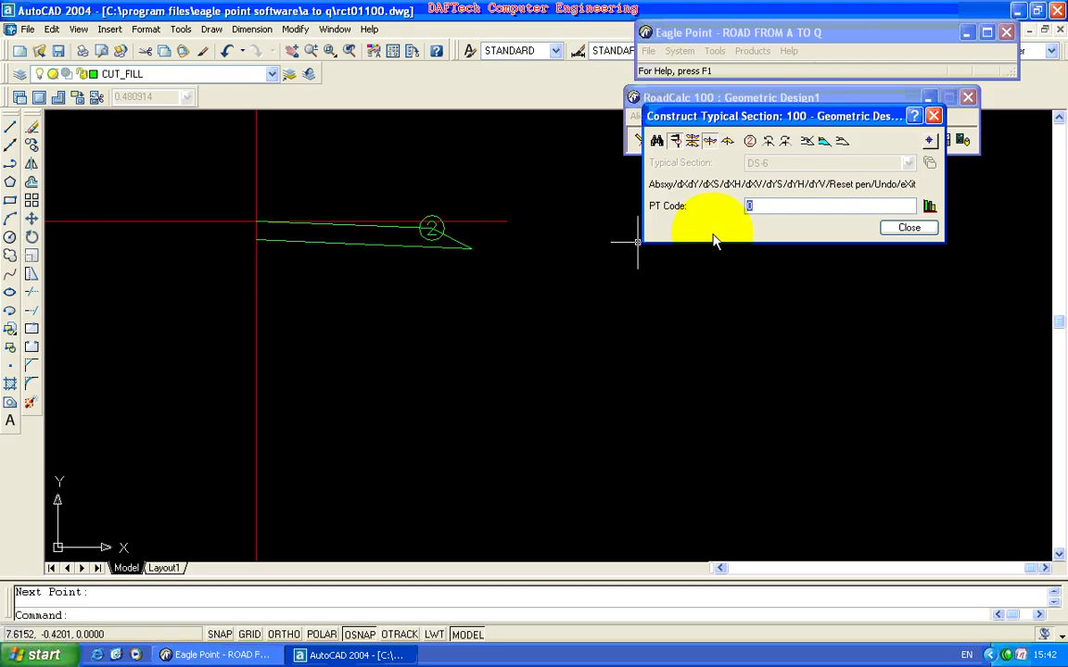
pyautogui.click(757, 207)
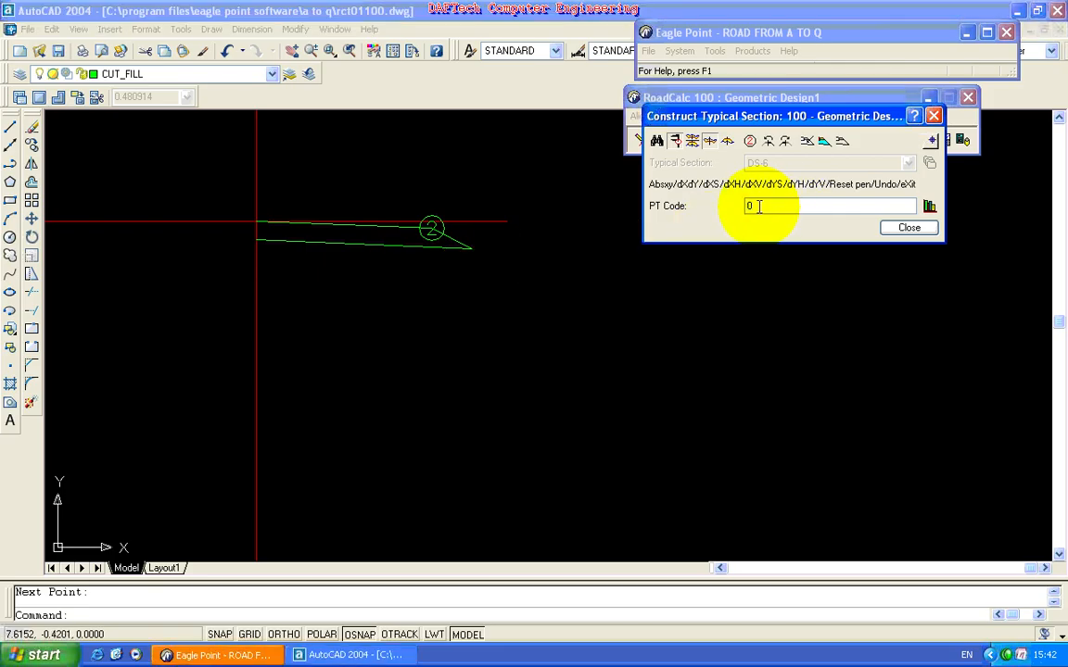
pyautogui.press('Return')
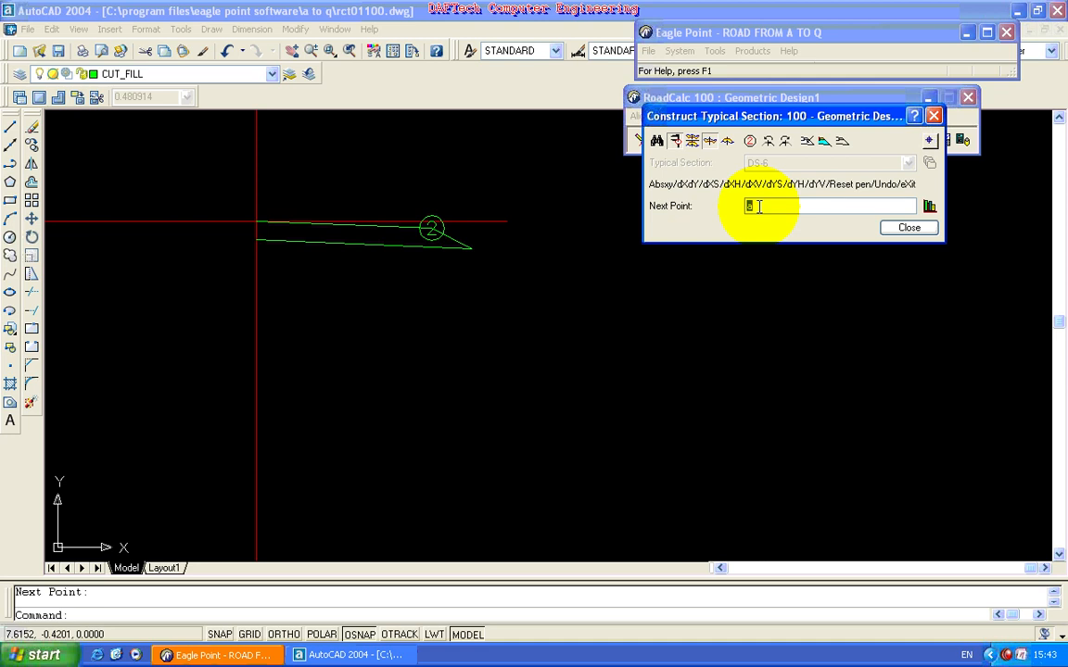
# Step: Draw the side slope from the pavement's lower outer corner using the YH option, with dY -0.597, slope 2 and PT code 3
pyautogui.write('yh')
pyautogui.press('Return')
pyautogui.write('-0.597')
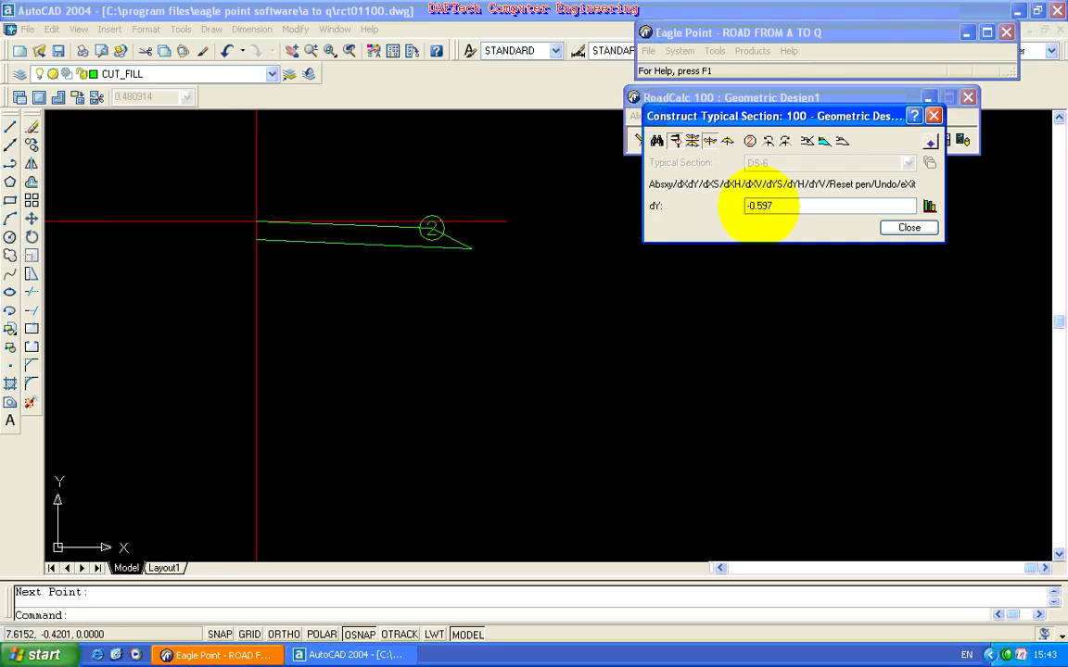
pyautogui.press('Return')
pyautogui.write('2')
pyautogui.press('Return')
pyautogui.write('3')
pyautogui.press('Return')
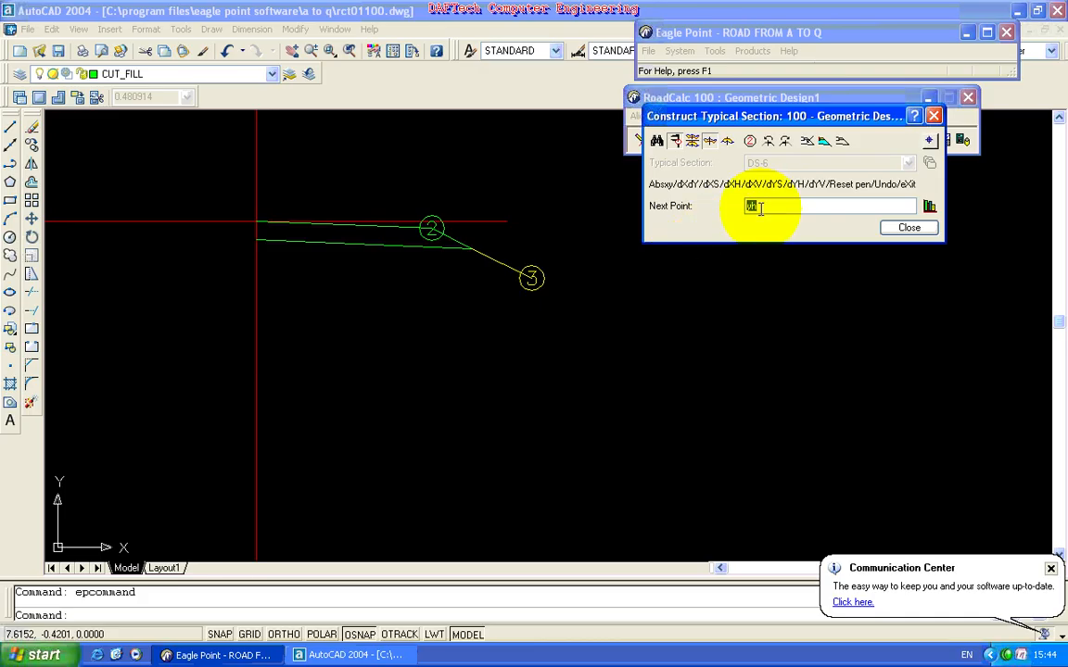
# Step: Add a level line outward from point 3 with dX 1, zero fall and PT code 4
pyautogui.write('dx')
pyautogui.press('Return')
pyautogui.write('1')
pyautogui.press('Return')
pyautogui.write('0')
pyautogui.press('Return')
pyautogui.write('4')
pyautogui.press('Return')
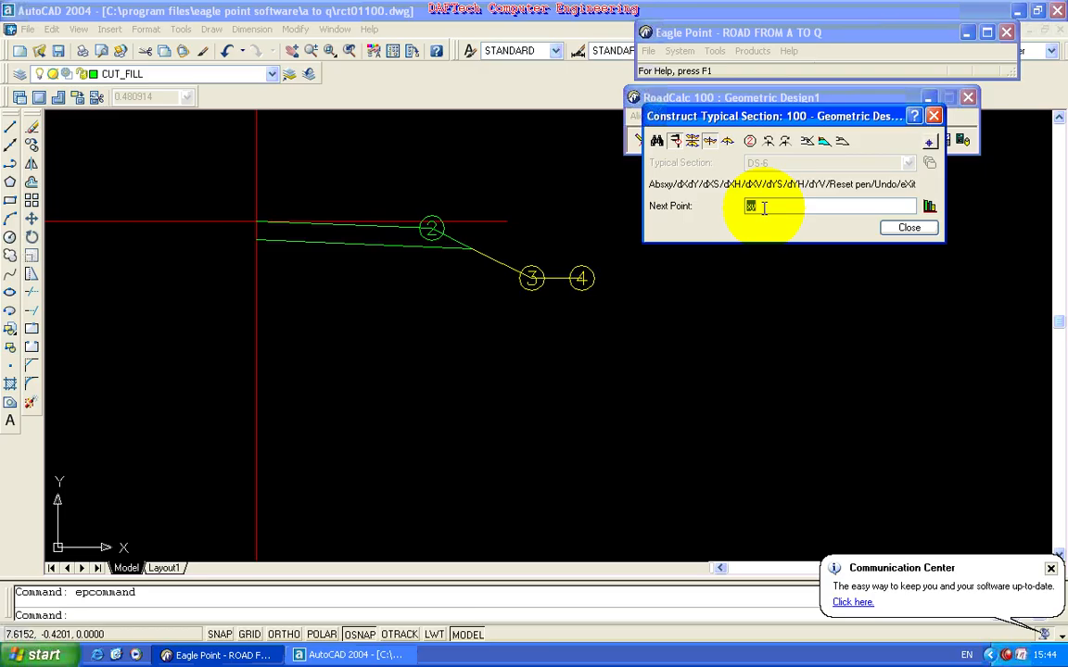
# Step: Exit the line construction and mirror the DS-6 pavement outline onto the left side of the centreline
pyautogui.write('x')
pyautogui.press('Return')
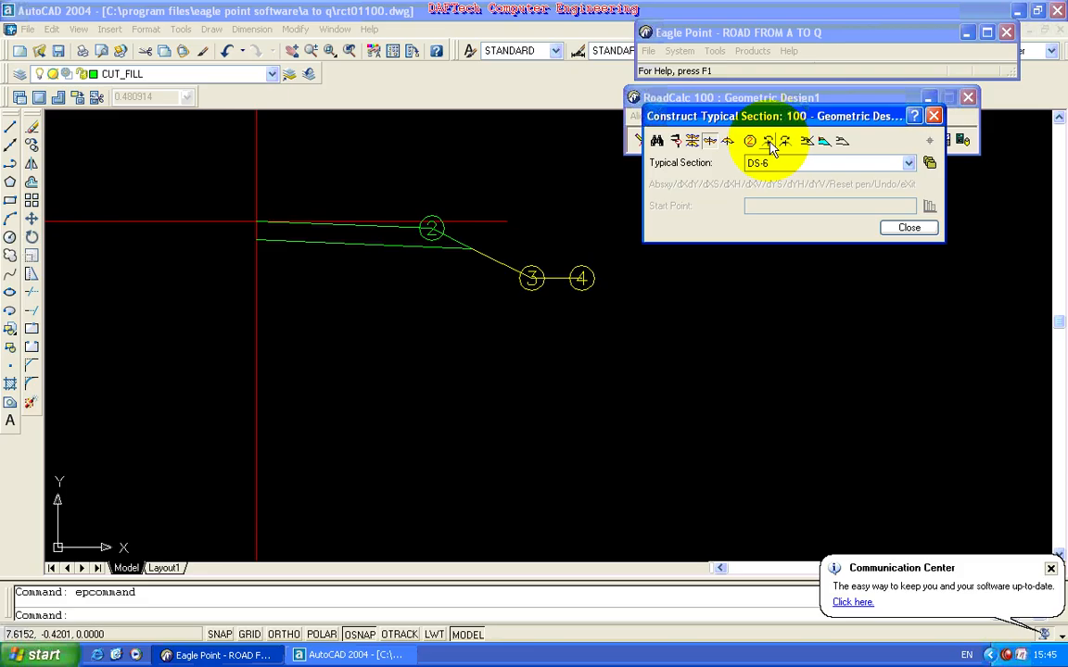
pyautogui.click(769, 142)
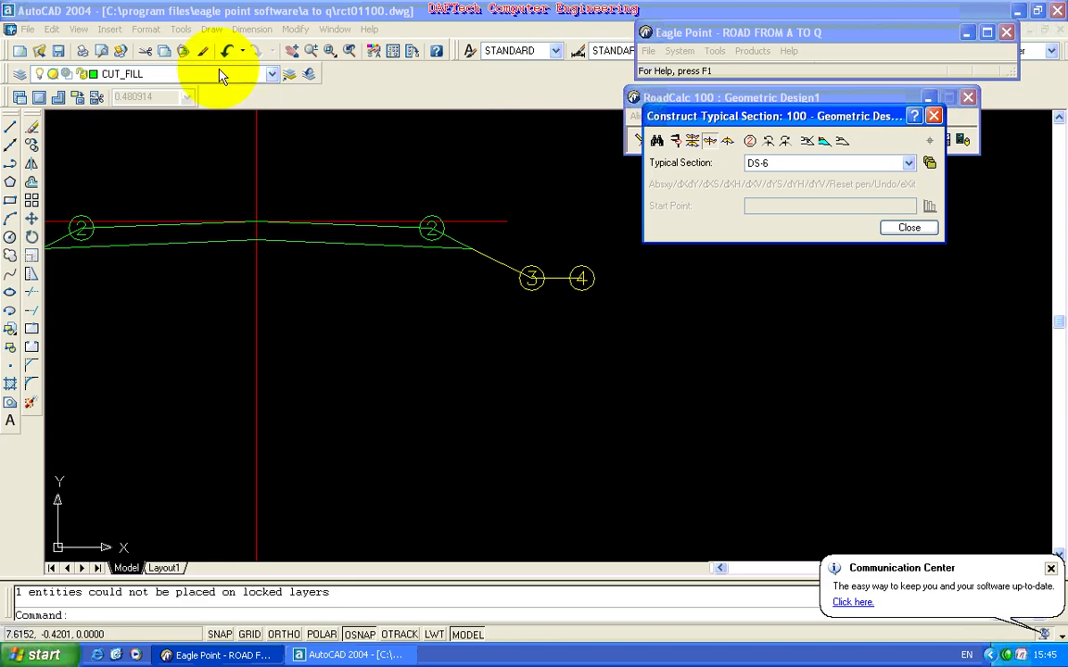
pyautogui.click(270, 53)
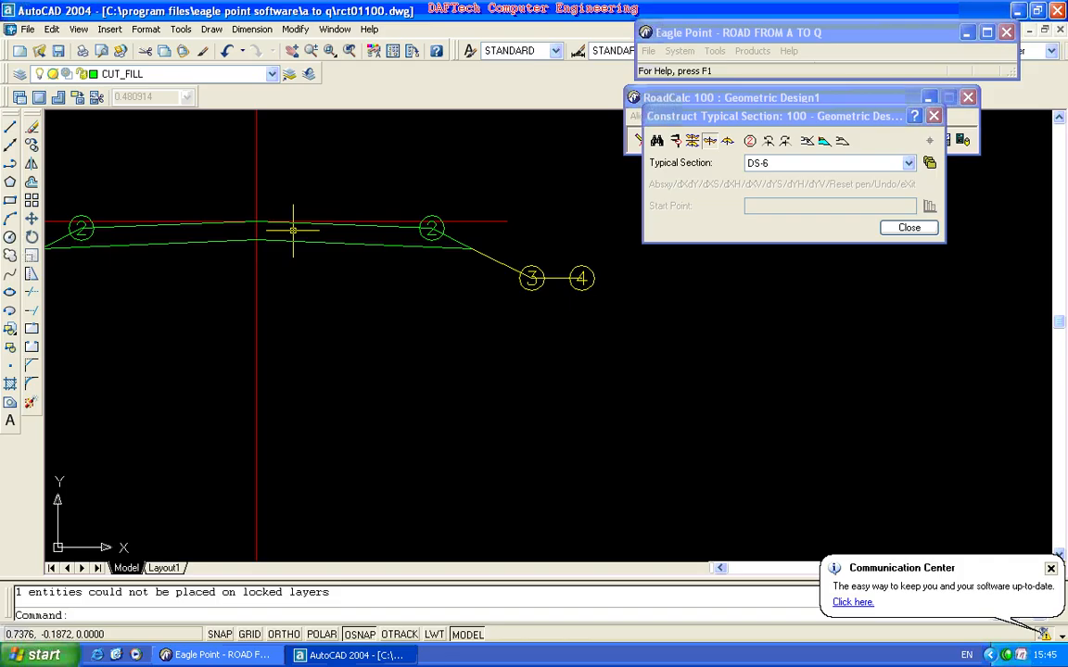
pyautogui.click(294, 229)
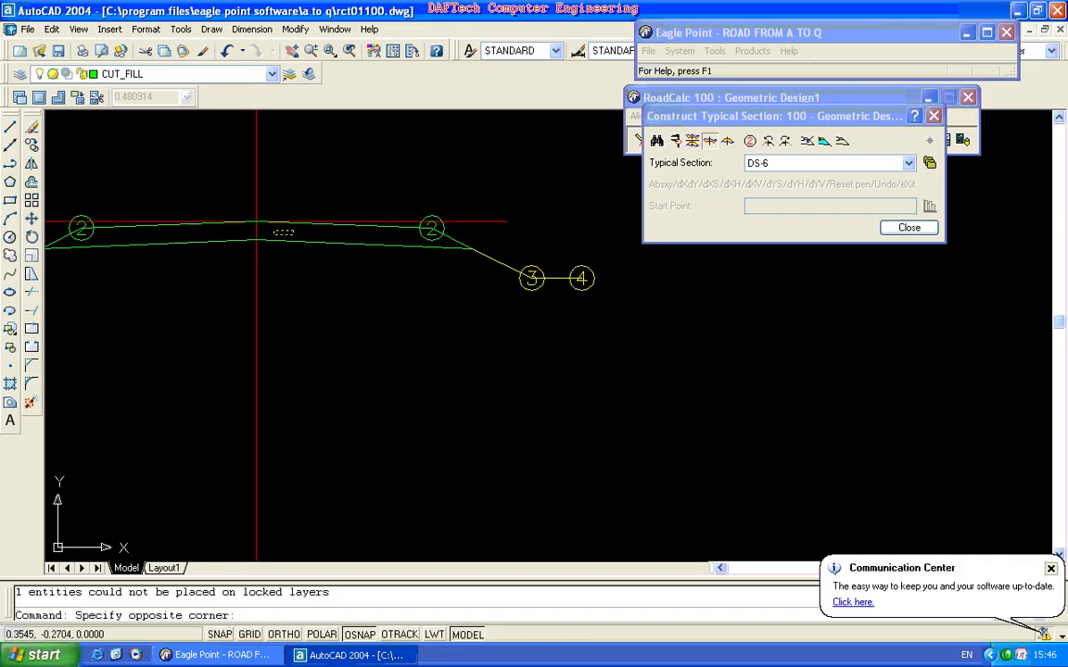
pyautogui.click(271, 237)
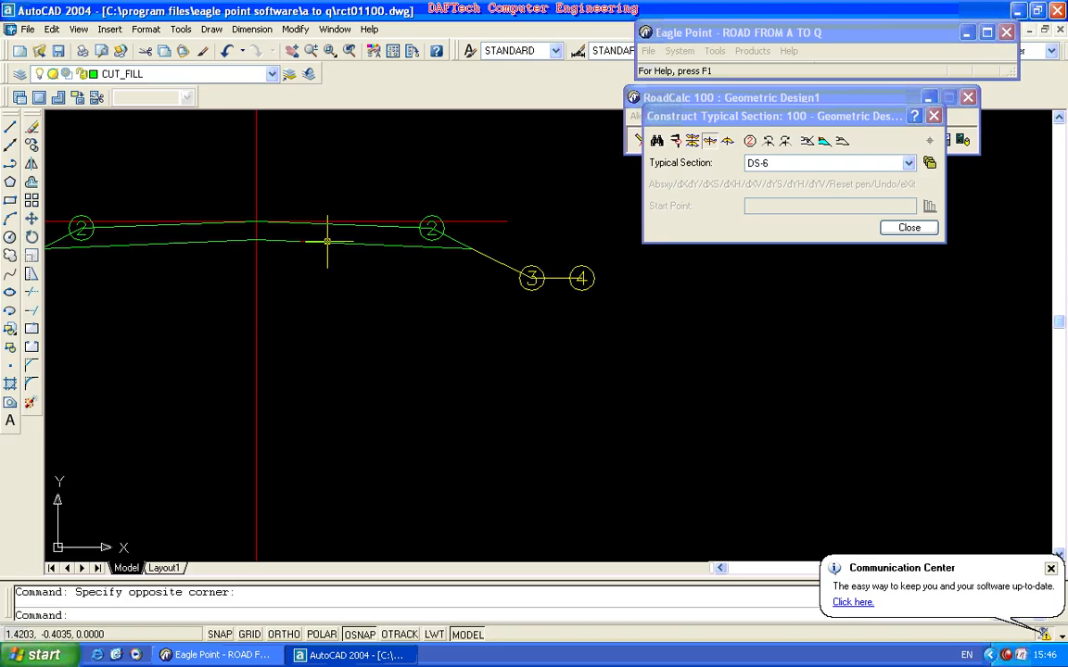
# Step: Define the Gravel Surface by picking a point inside the closed pavement outline, and save the definition
pyautogui.click(824, 131)
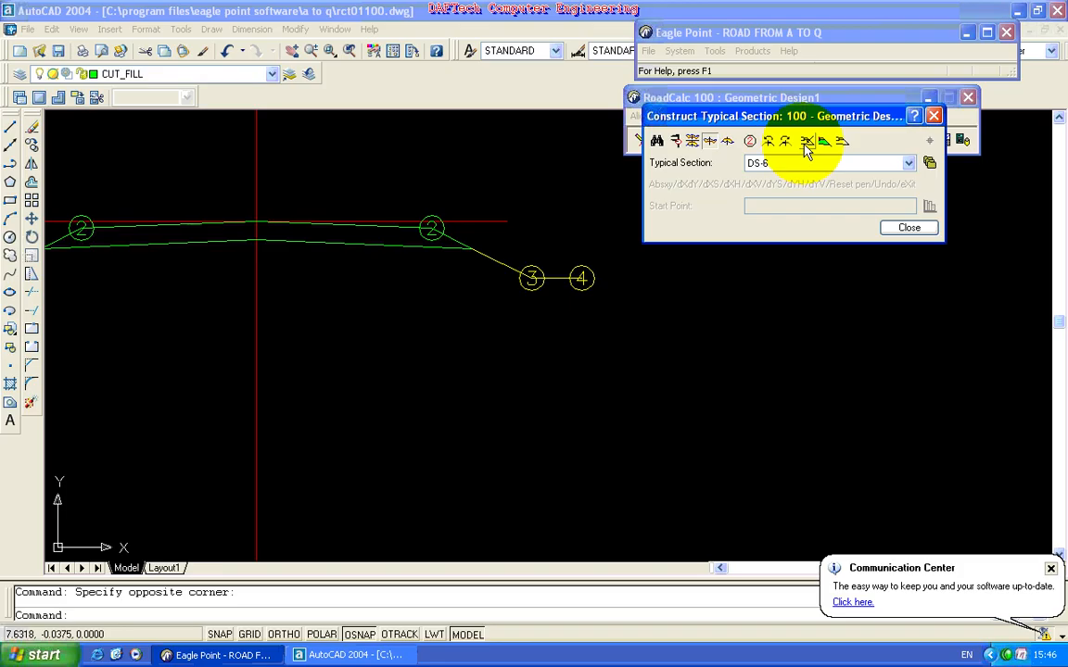
pyautogui.click(806, 142)
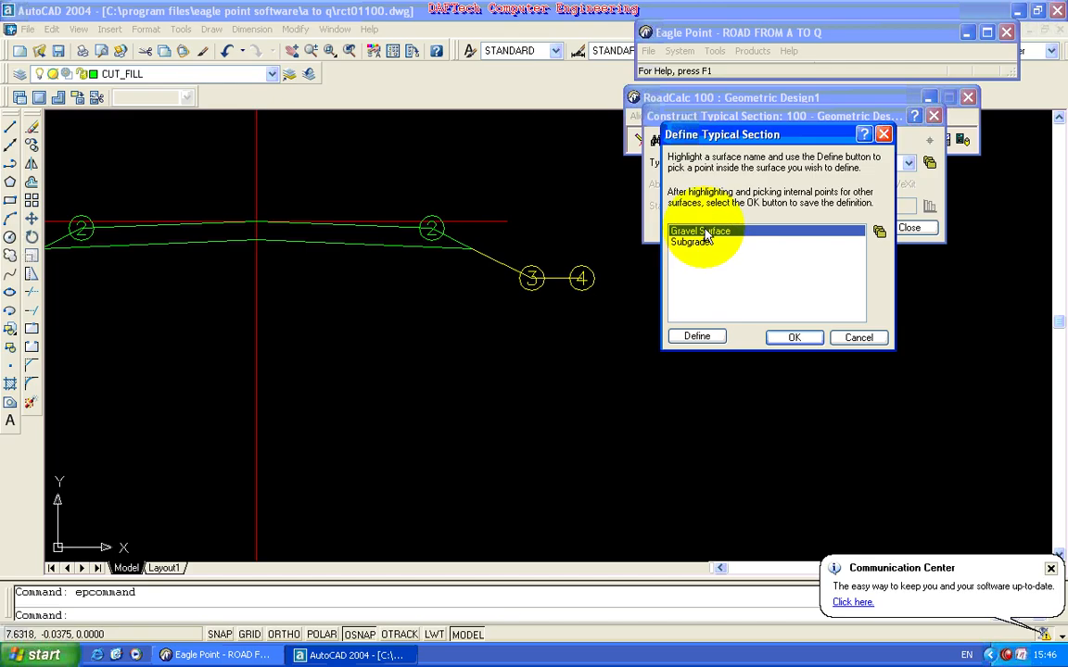
pyautogui.click(697, 337)
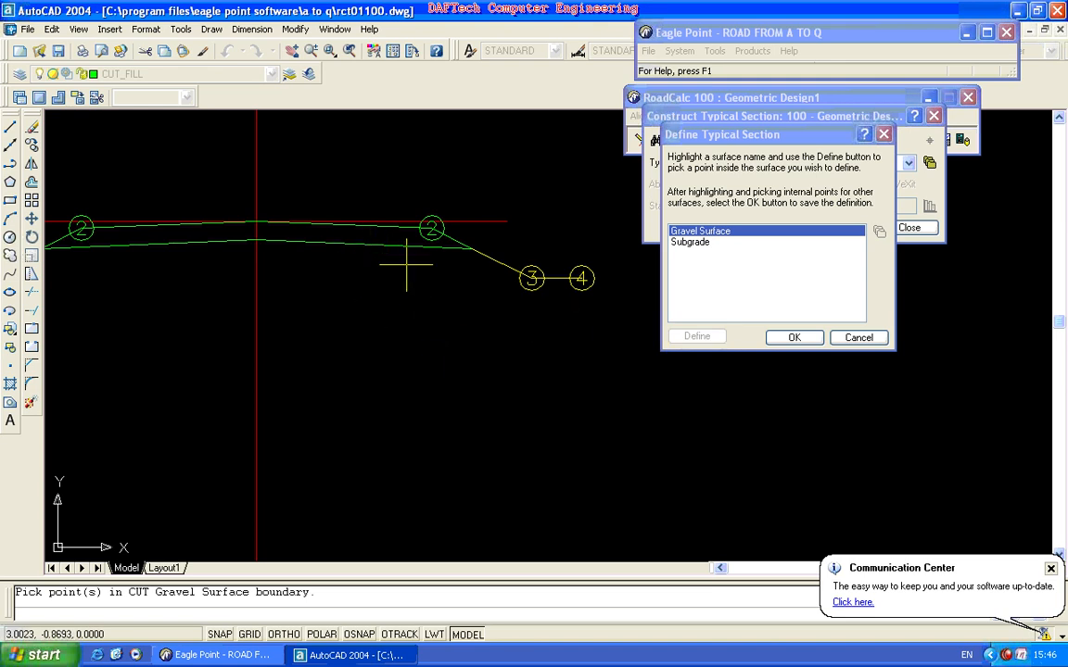
pyautogui.click(342, 232)
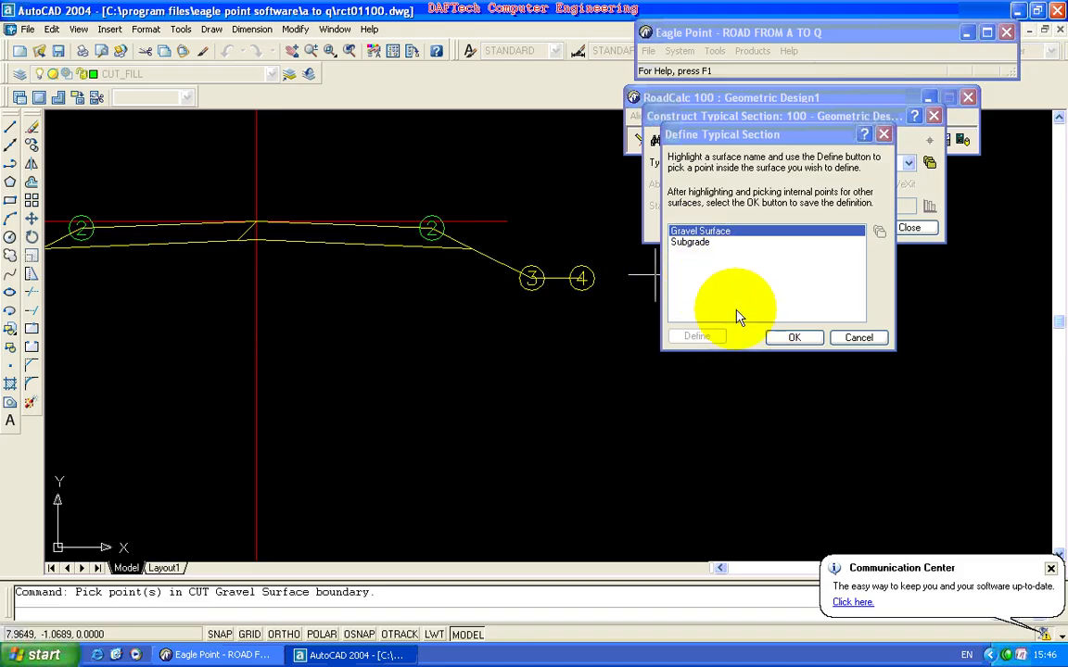
pyautogui.click(793, 338)
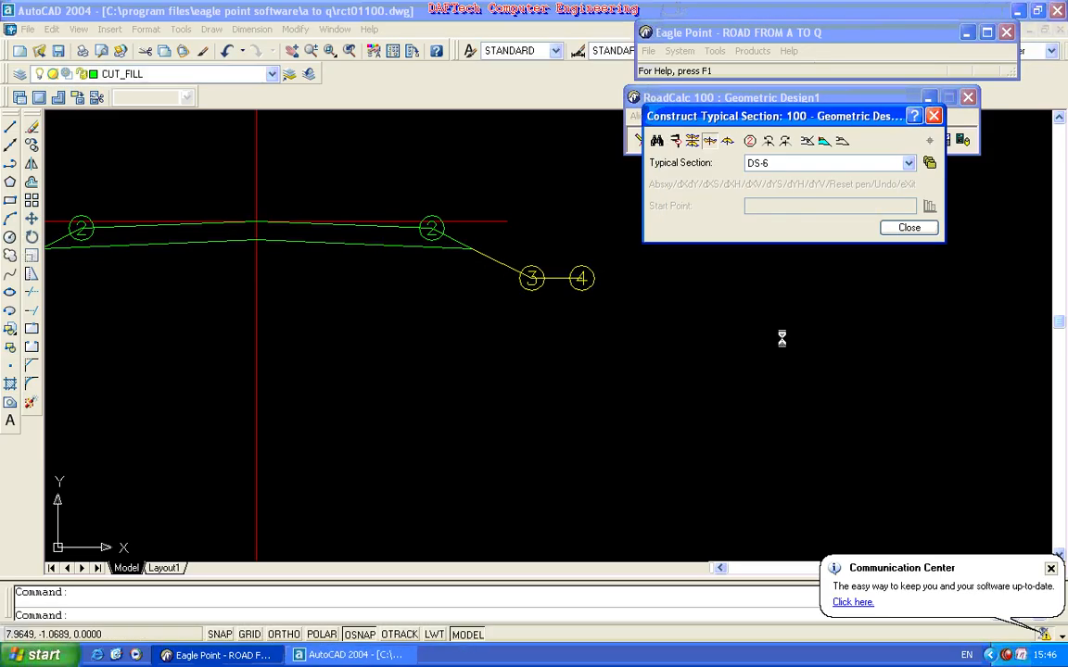
# Step: Check the defined surfaces of DS-6 in the drawing and close the typical section construction dialog
pyautogui.click(824, 143)
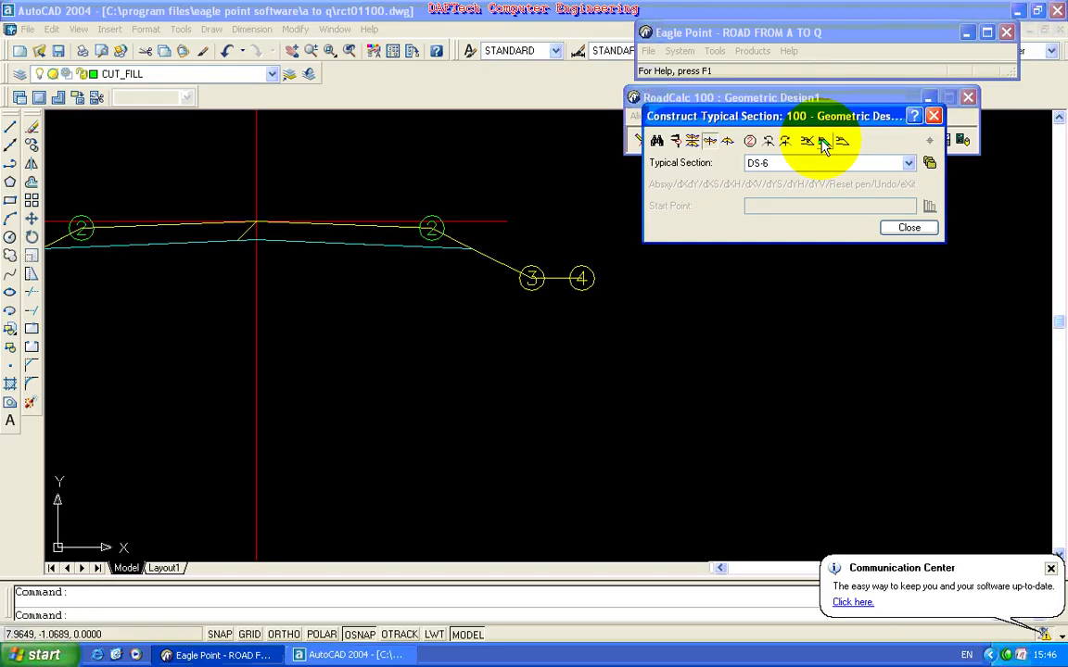
pyautogui.click(320, 246)
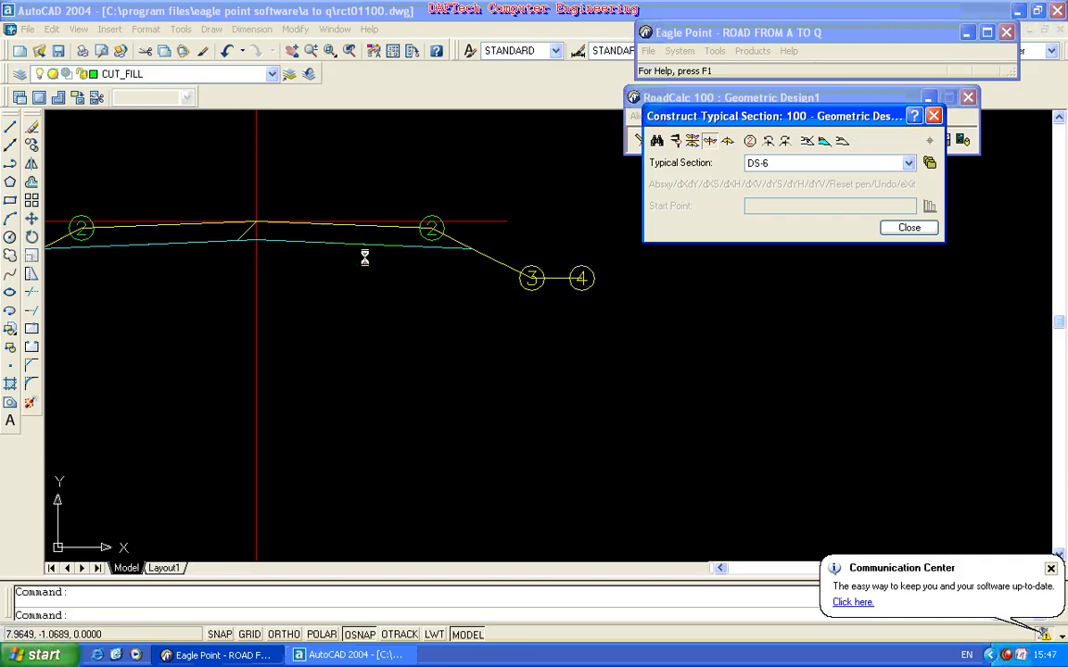
pyautogui.click(842, 147)
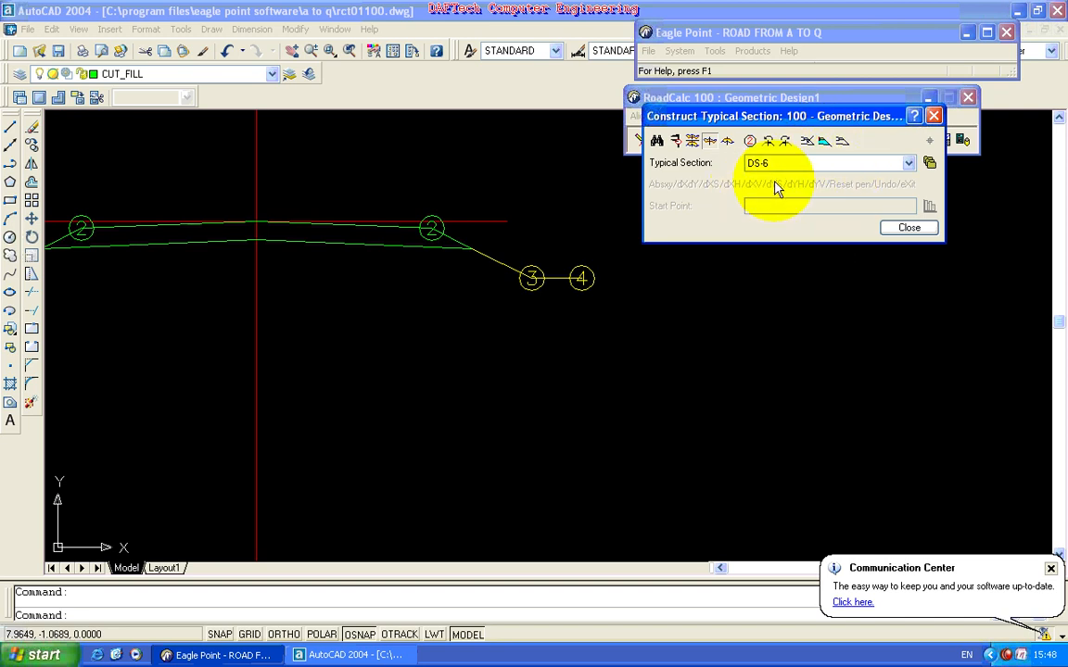
pyautogui.click(892, 229)
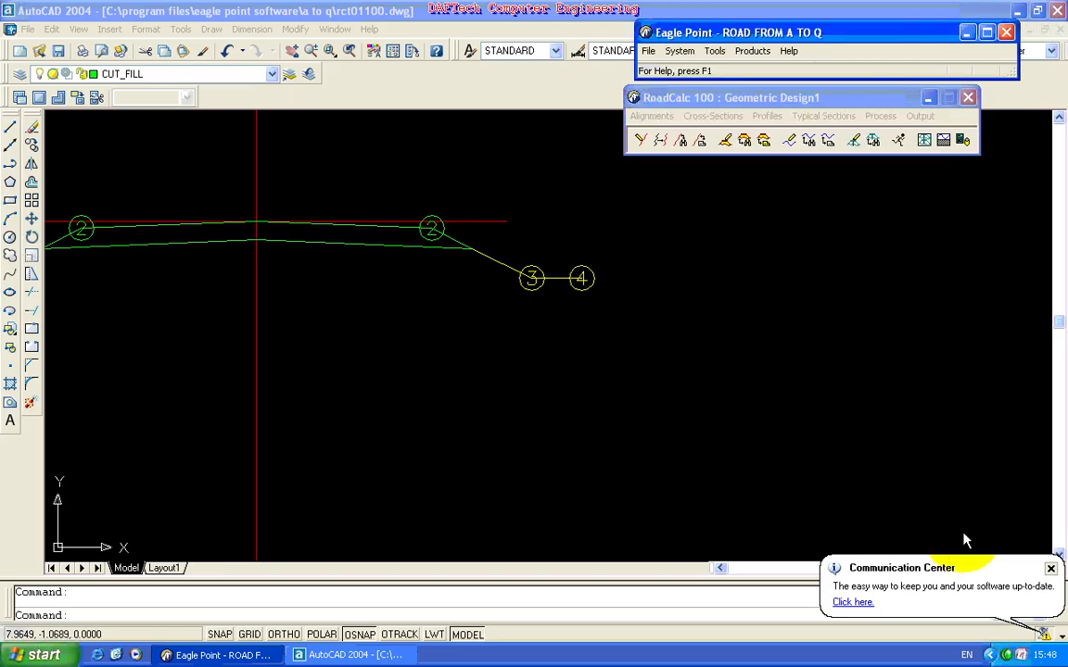
pyautogui.doubleClick(1006, 655)
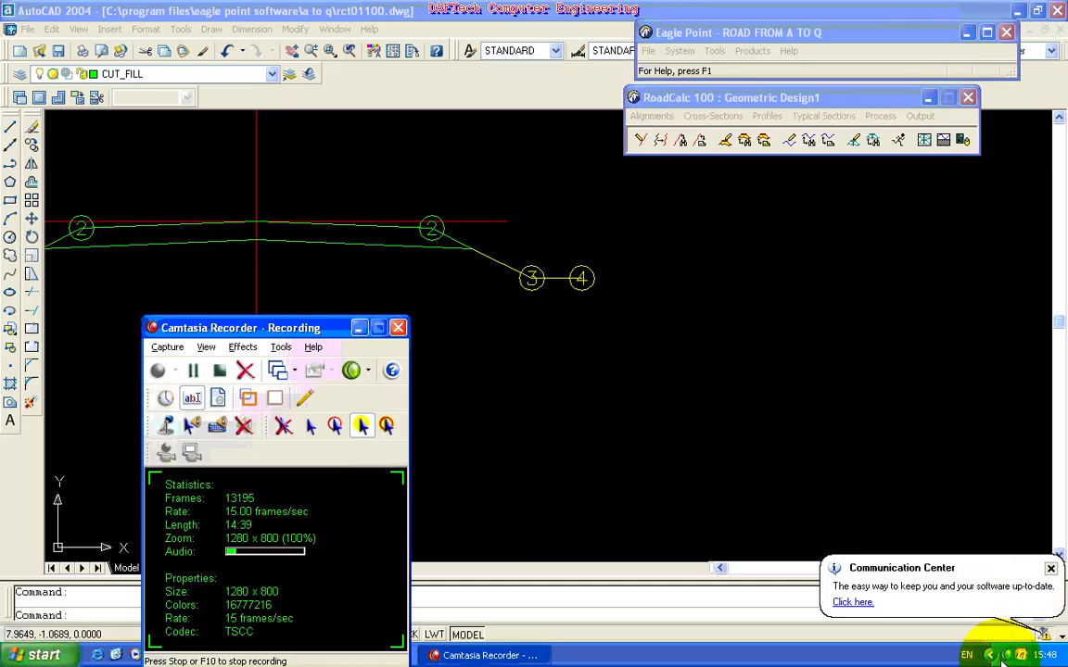